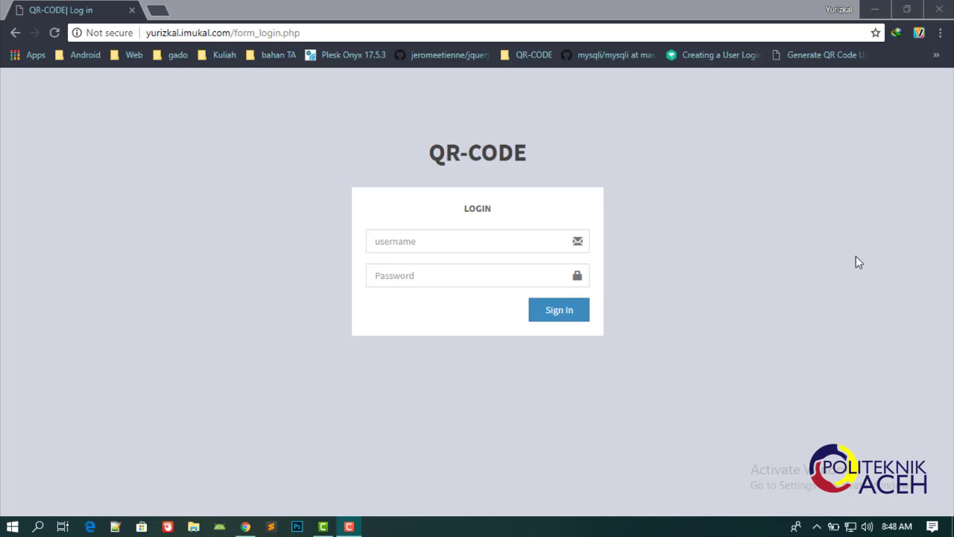
Log in with the administrator credentials and view the Master Kategori Aset list (codes 01–05).
left_click(466, 243)
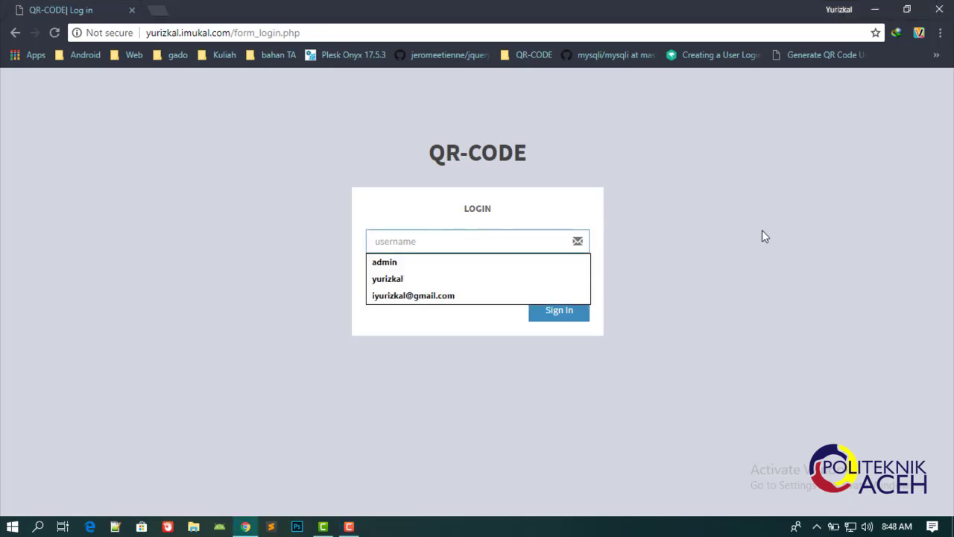
type("admin")
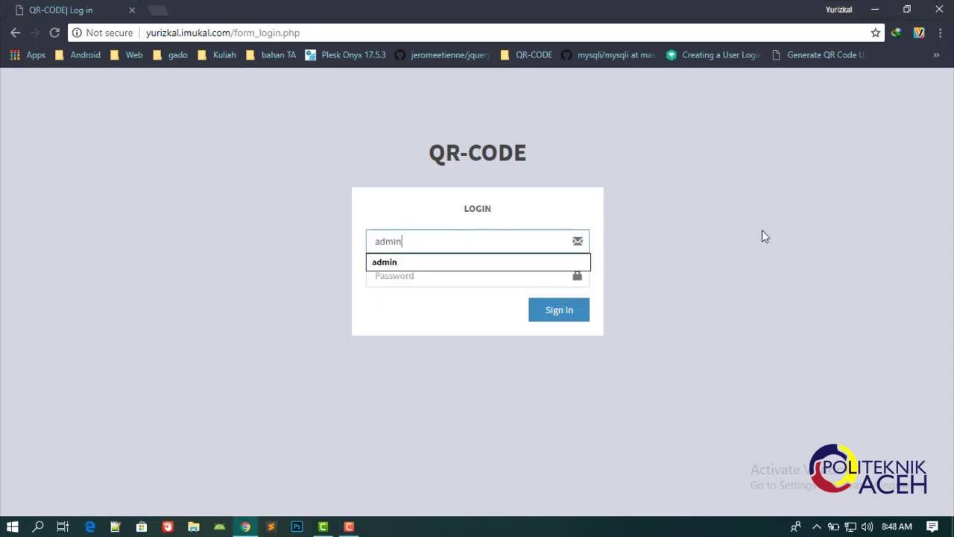
key("Tab")
type("admin")
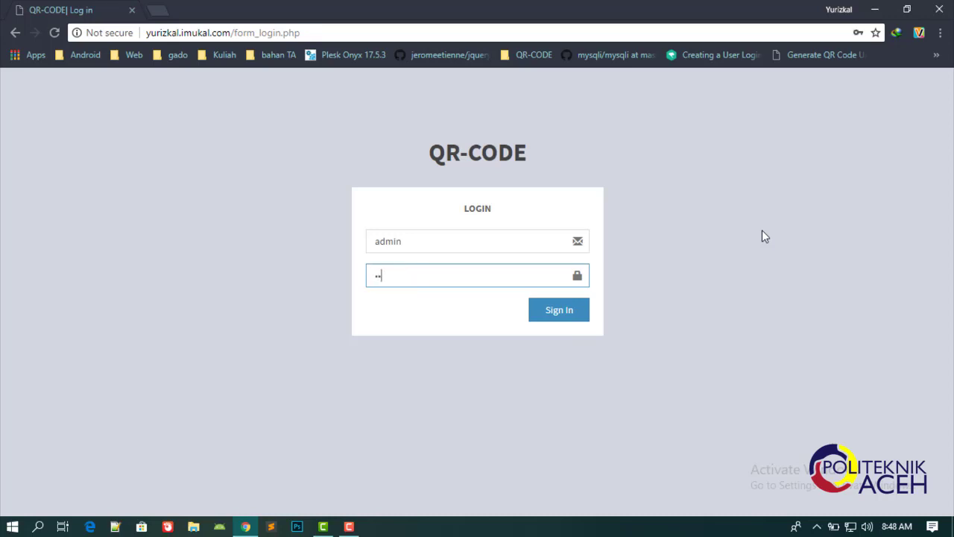
key("Return")
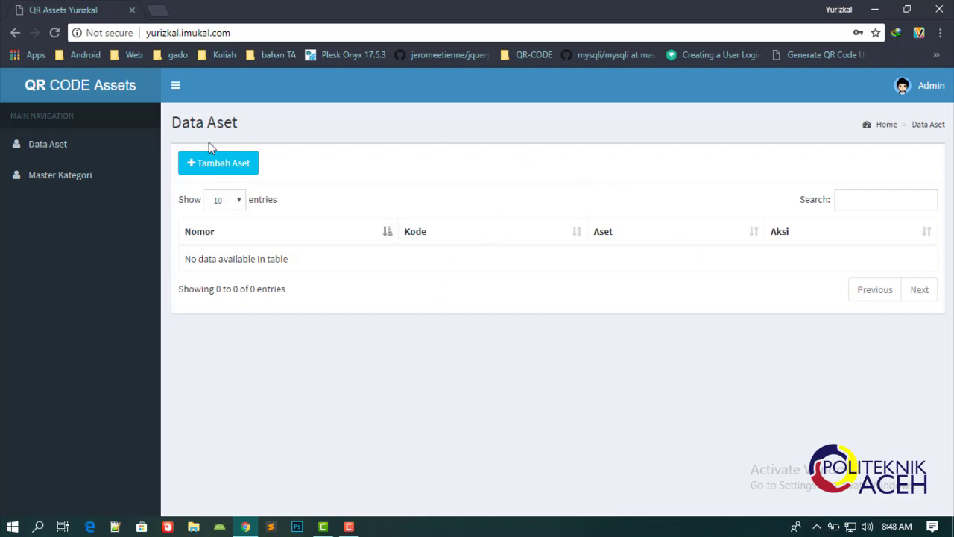
left_click(65, 184)
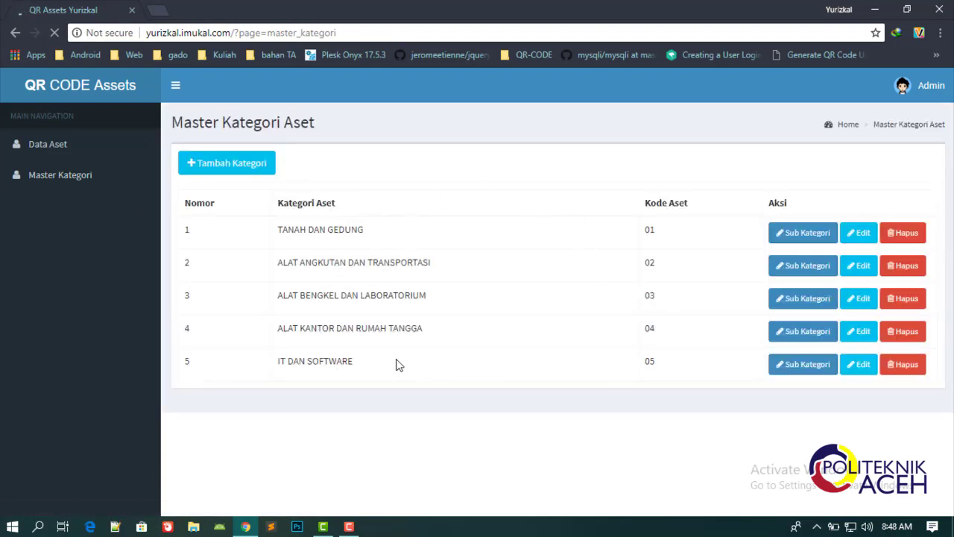
Create and save the category 'Alat Tulis Kantor' with category code 10.
left_click(233, 164)
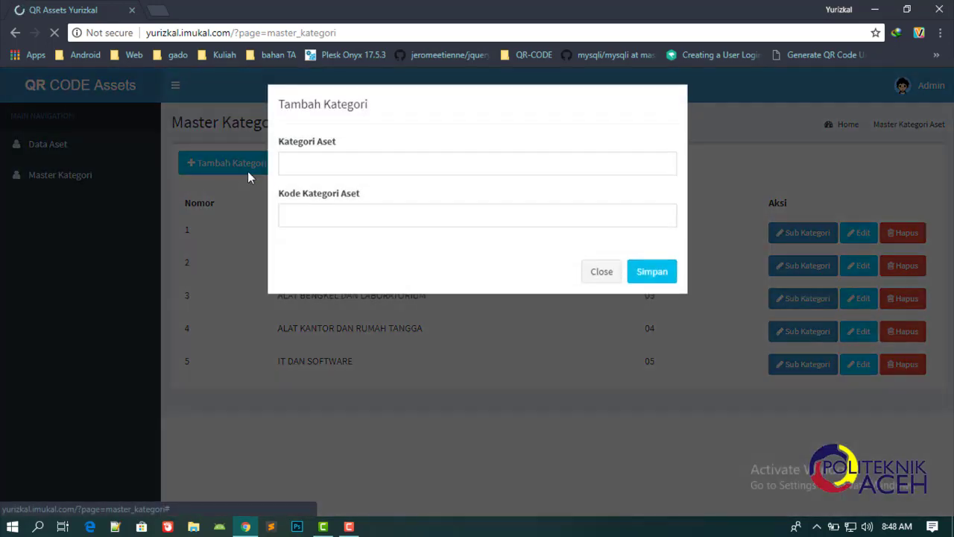
left_click(353, 170)
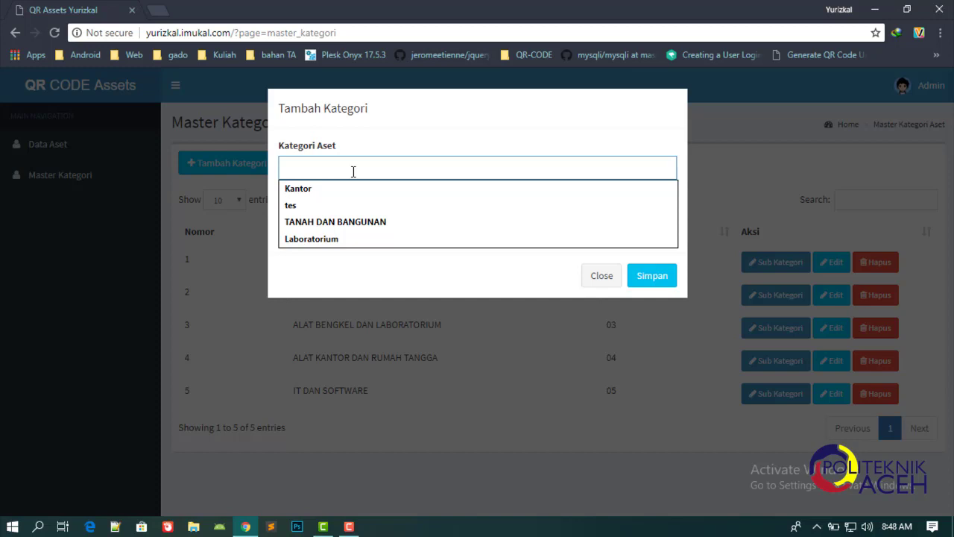
left_click(427, 158)
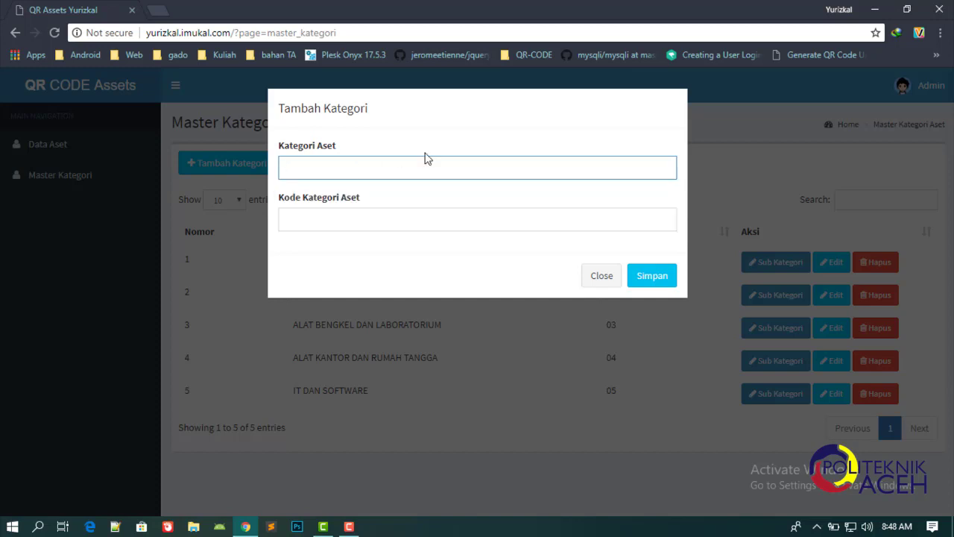
type("Alat Kantor")
key("BackSpace")
key("BackSpace")
key("BackSpace")
key("BackSpace")
type("Tulis Kantor")
left_click(356, 219)
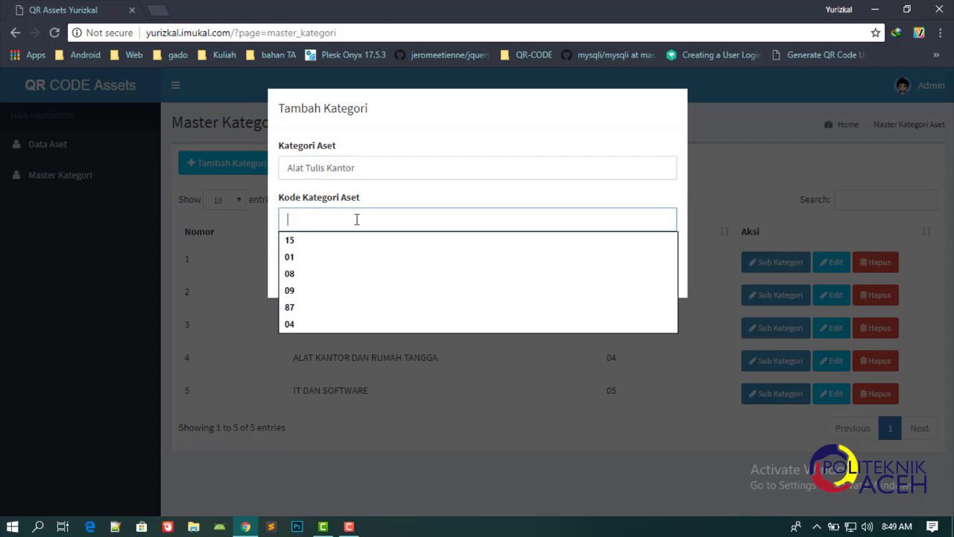
type("10")
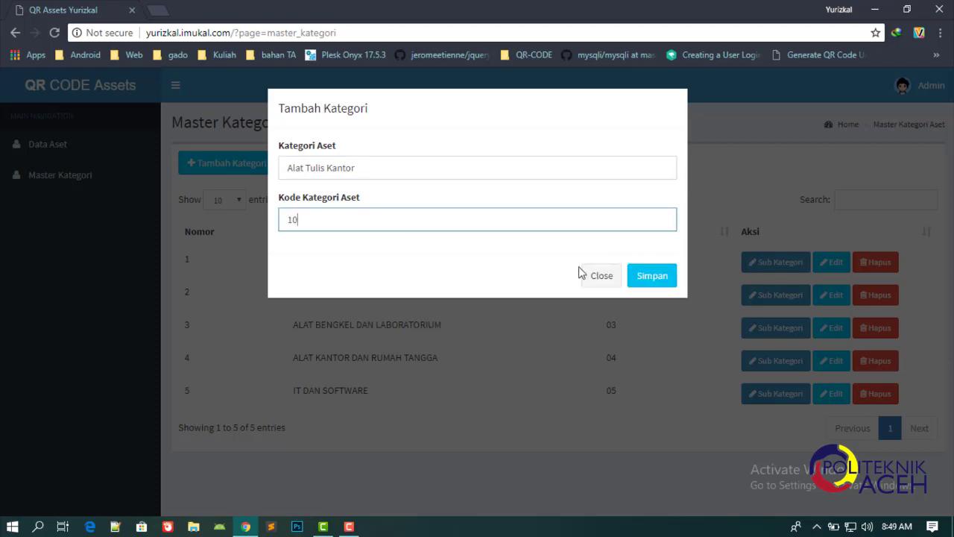
left_click(656, 279)
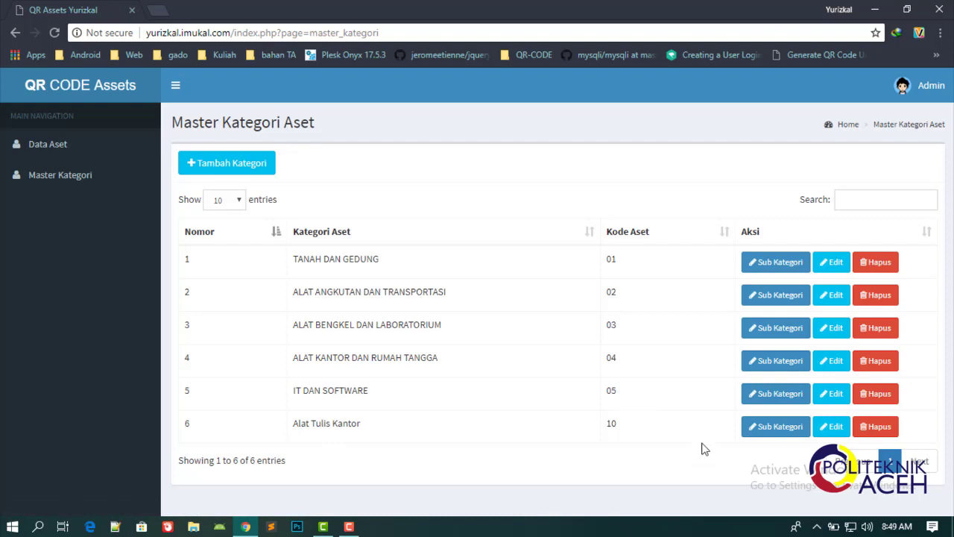
Save sub-category 'Buku' with code 15 under Alat Tulis Kantor, then go to Data Aset.
left_click(782, 430)
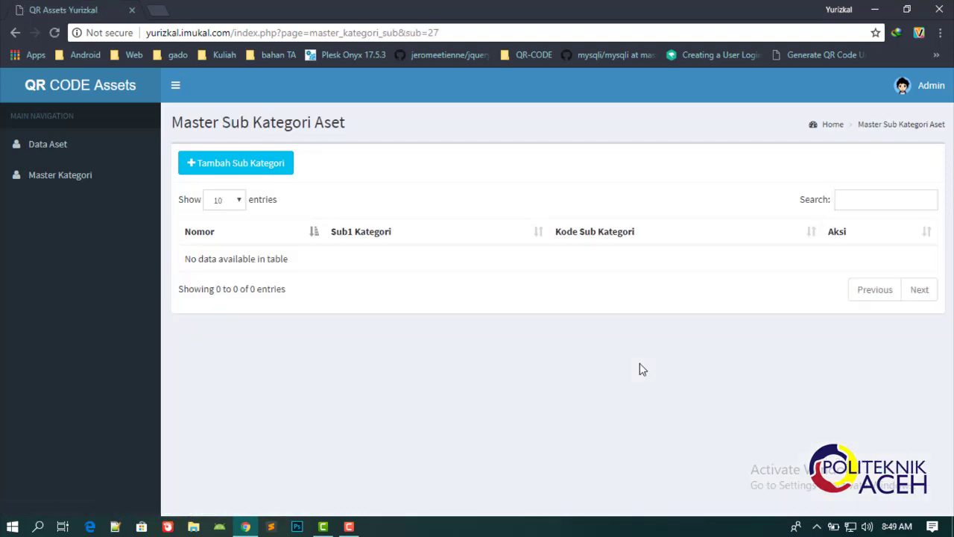
left_click(233, 166)
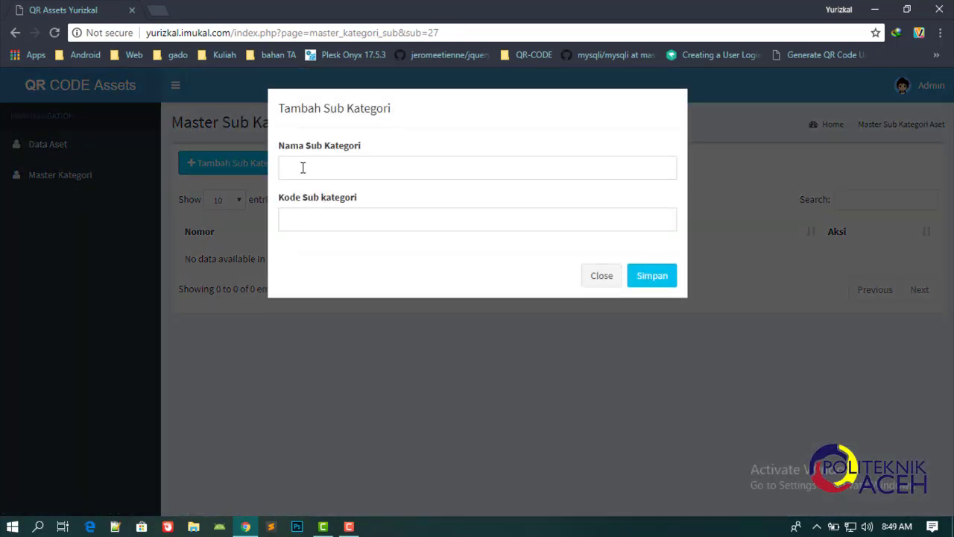
left_click(303, 167)
type("Buku")
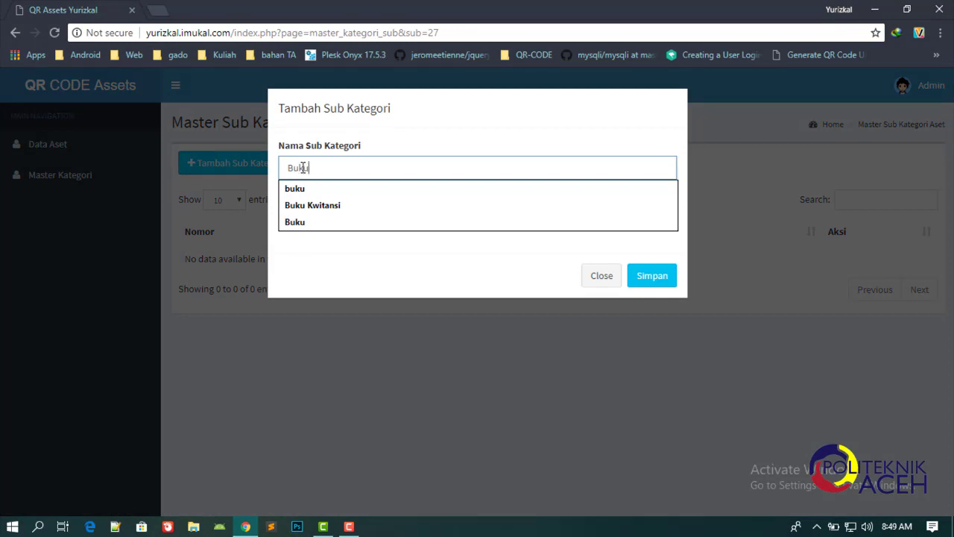
key("Tab")
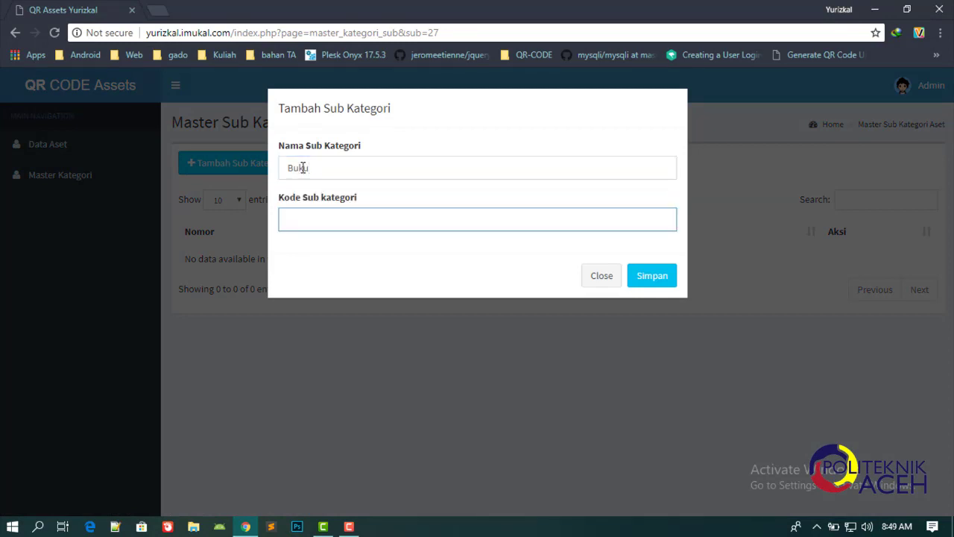
type("15")
left_click(652, 277)
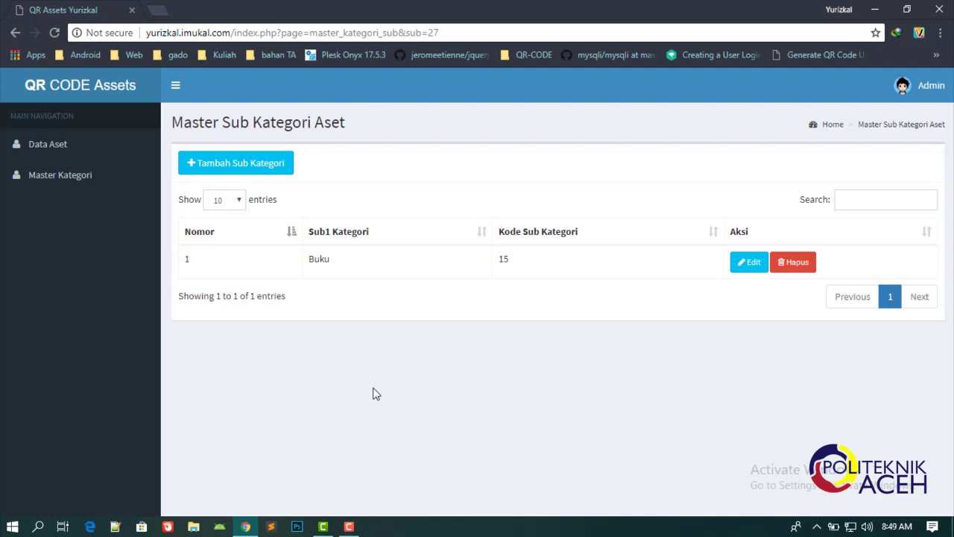
left_click(83, 152)
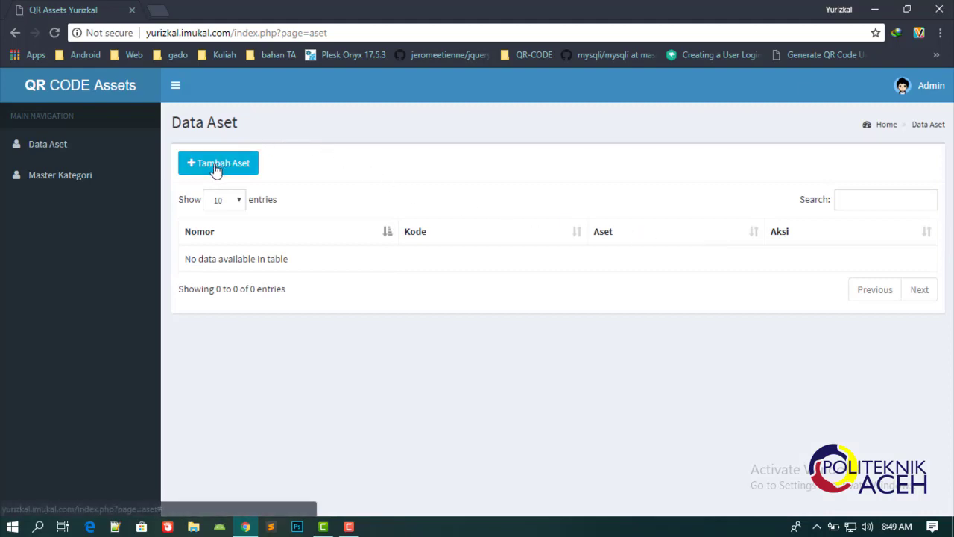
Start a new asset in category Buku named 'Buku Kwitansi'.
left_click(215, 164)
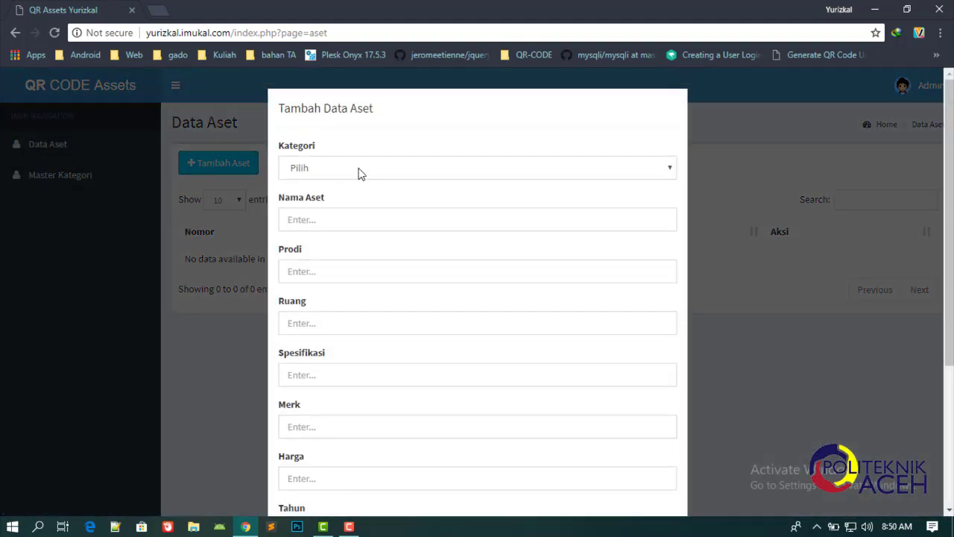
left_click(360, 172)
scroll(382, 257, "down", 7)
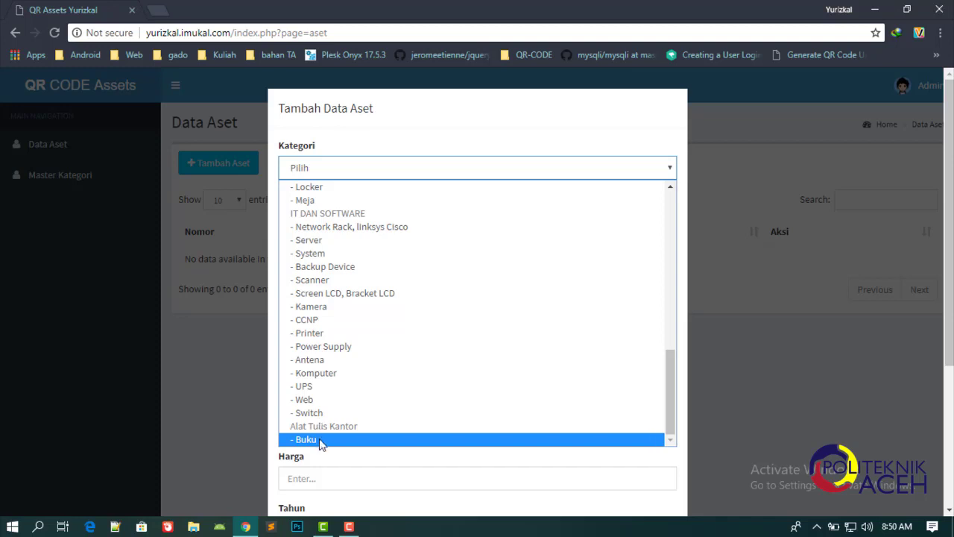
left_click(322, 442)
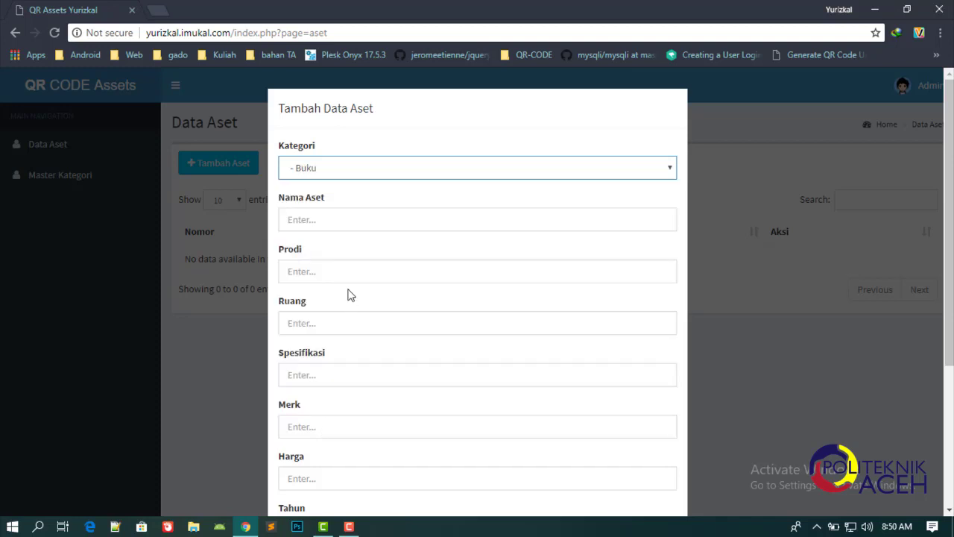
left_click(337, 217)
type("Buku K")
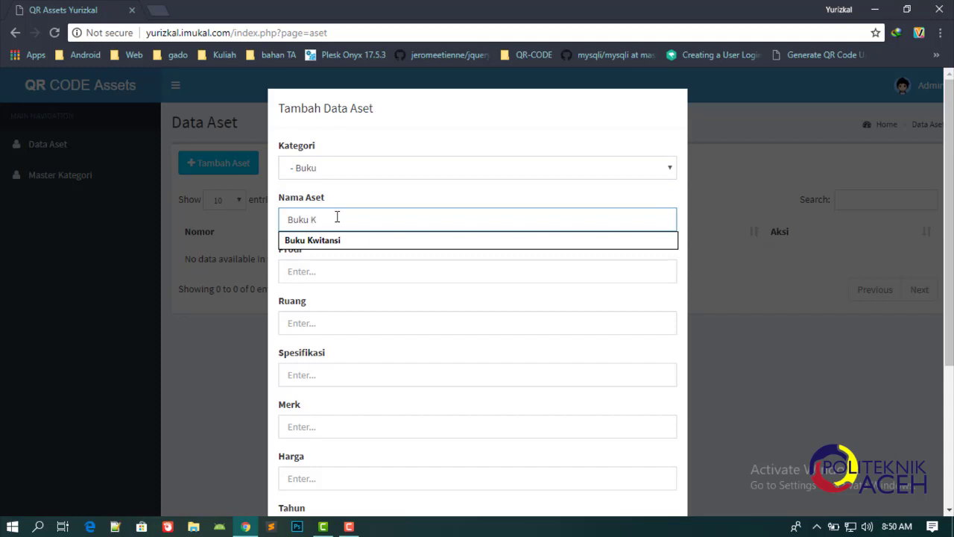
type("witansi")
Fill programme Akuntansi Publik, room 110, specification 'blablabla' and brand 'blakblaka'.
left_click(336, 265)
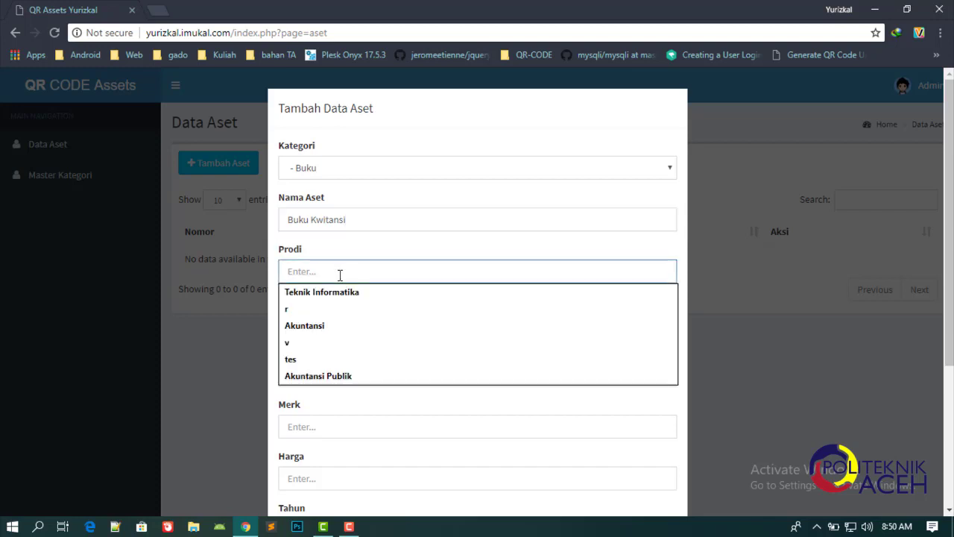
type("Akuntans")
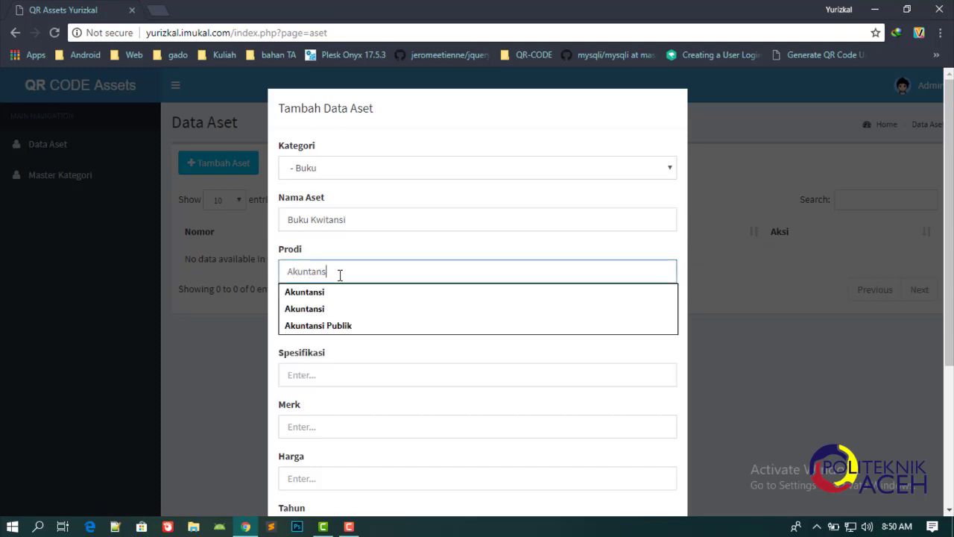
type("i Publik")
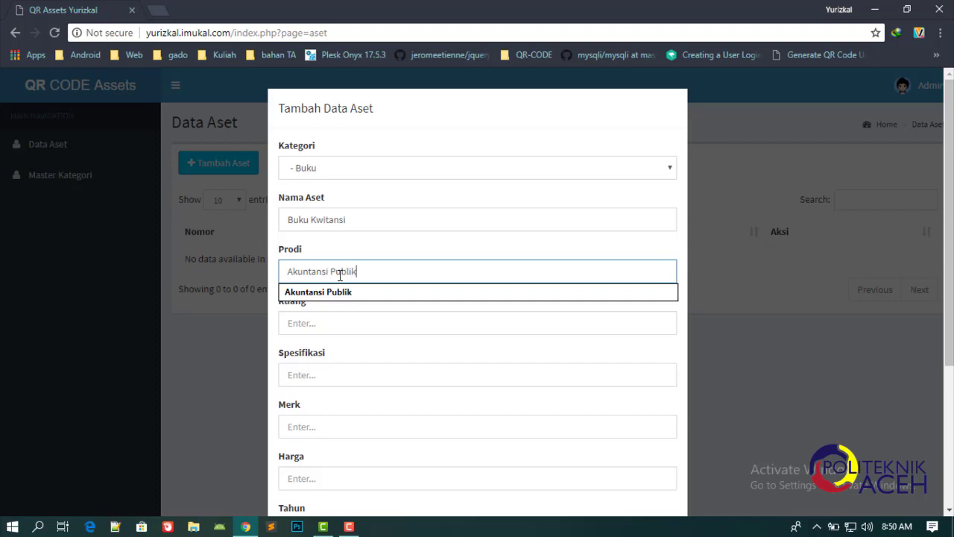
left_click(328, 292)
left_click(323, 323)
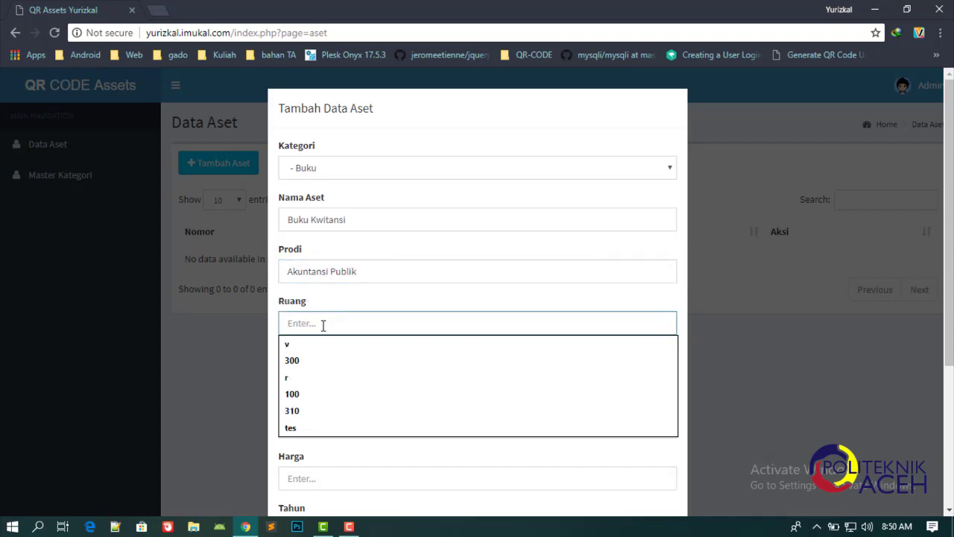
type("110")
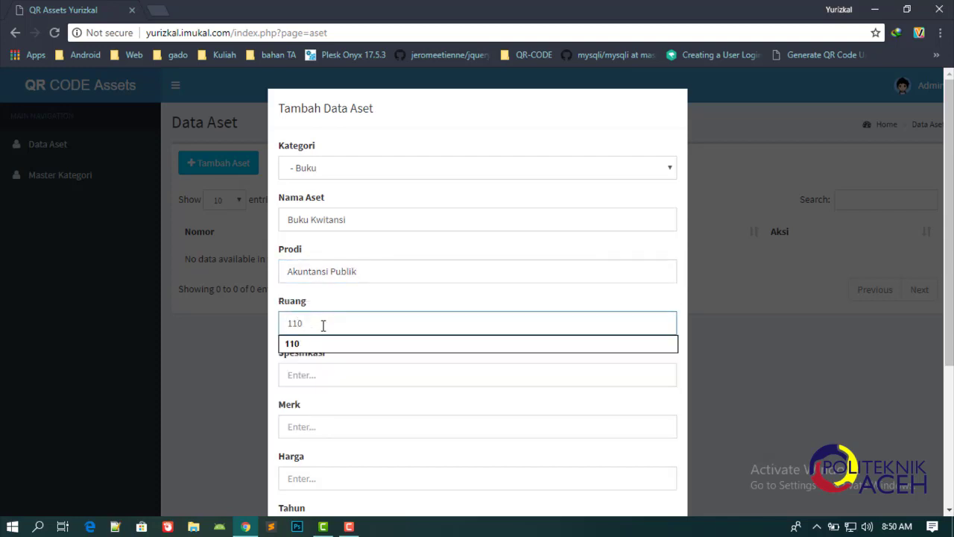
left_click(321, 373)
type("bl")
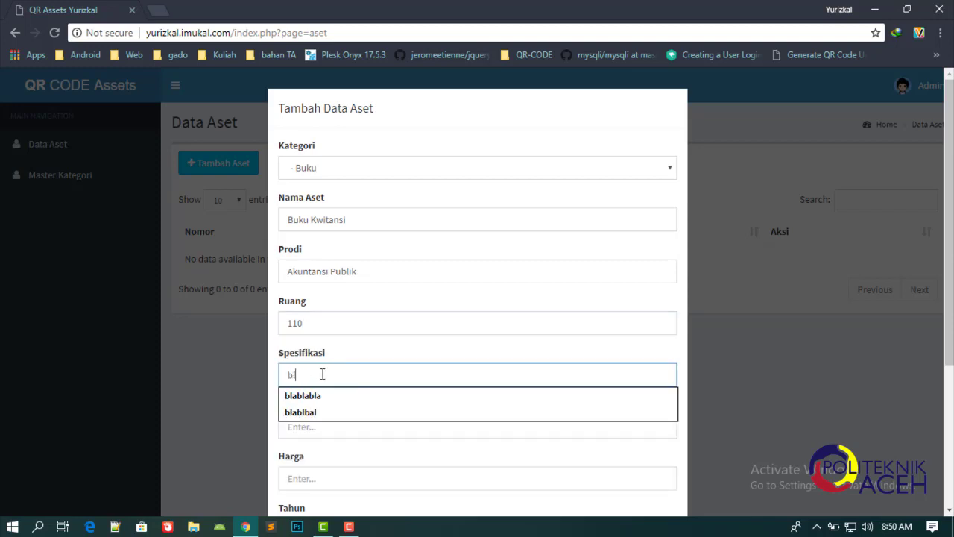
type("ablabla")
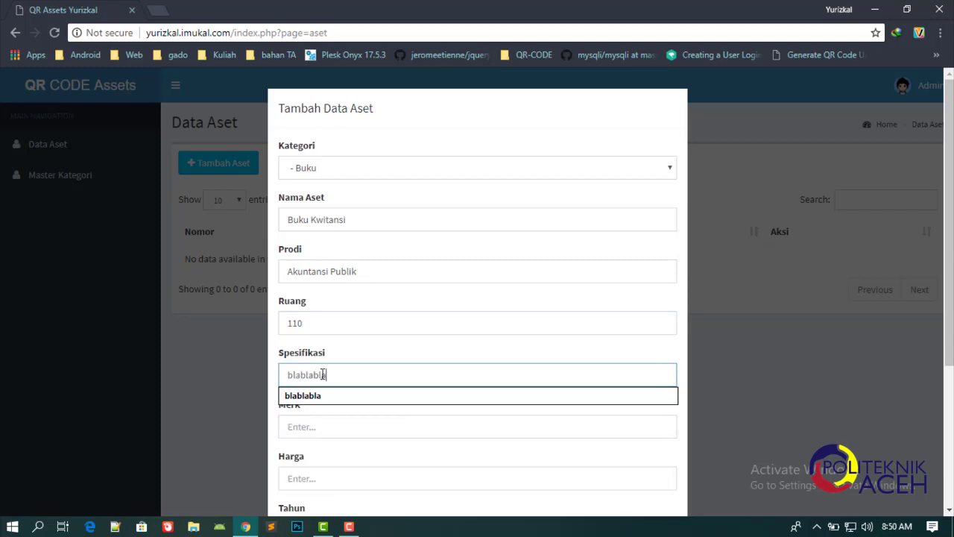
left_click(333, 426)
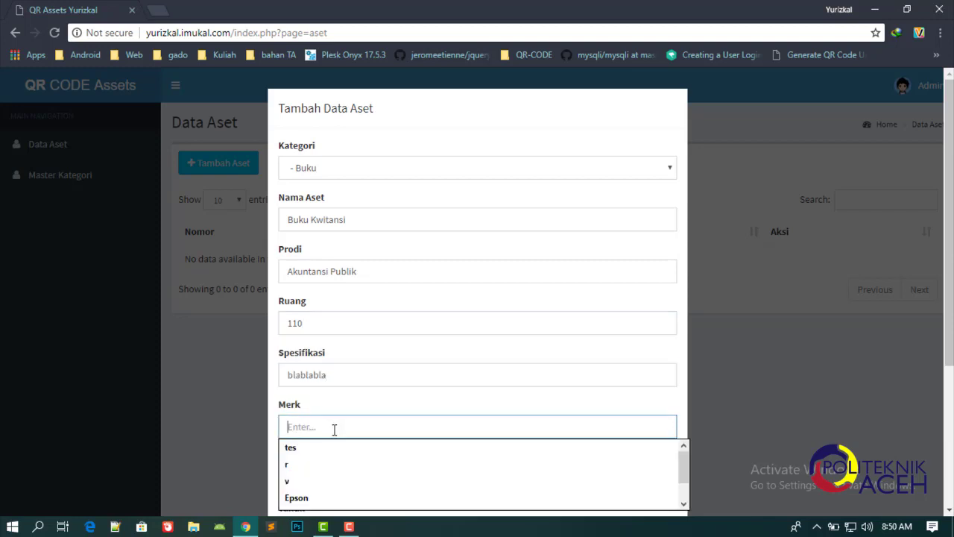
type("blakbl")
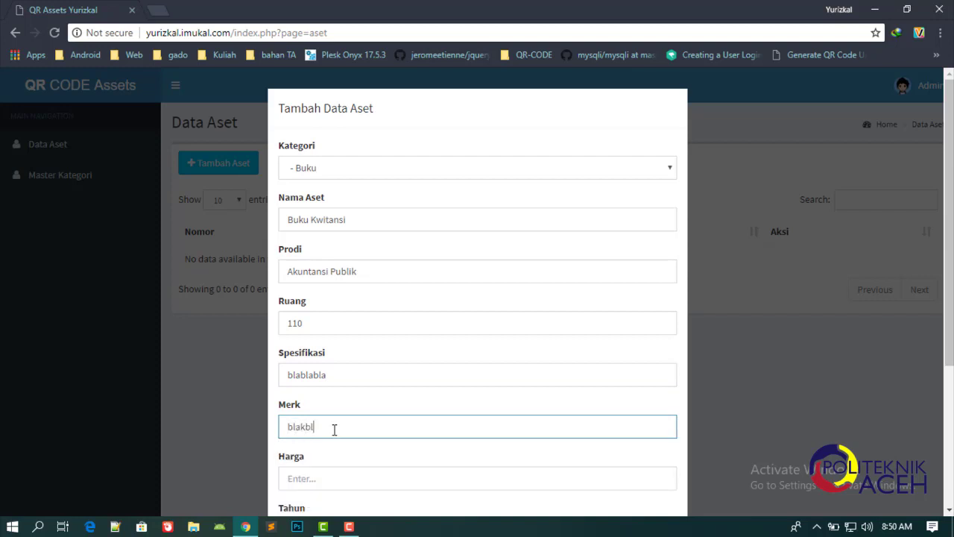
type("aka")
Enter price Rp.50.000, year 2018 and origin DIKTI.
scroll(334, 430, "down", 2)
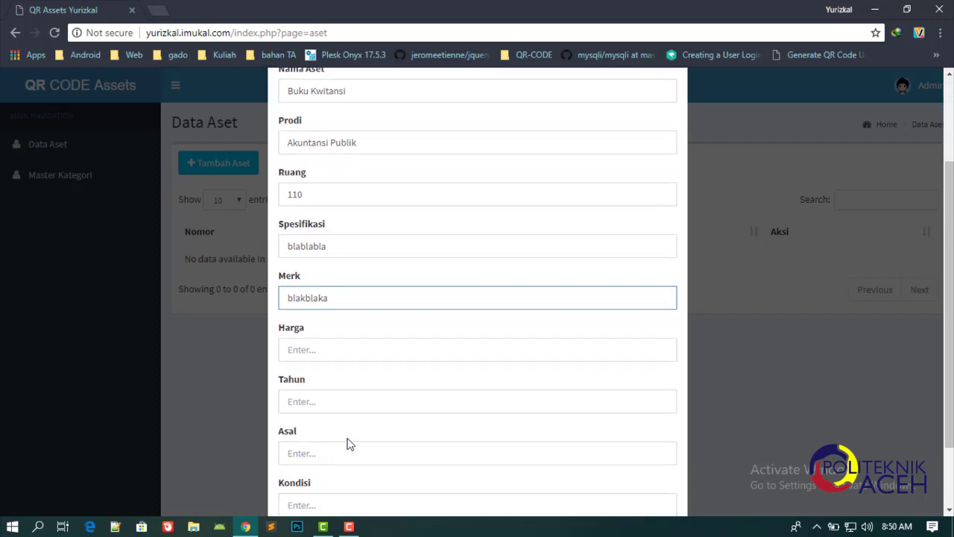
left_click(351, 338)
type("Rp.")
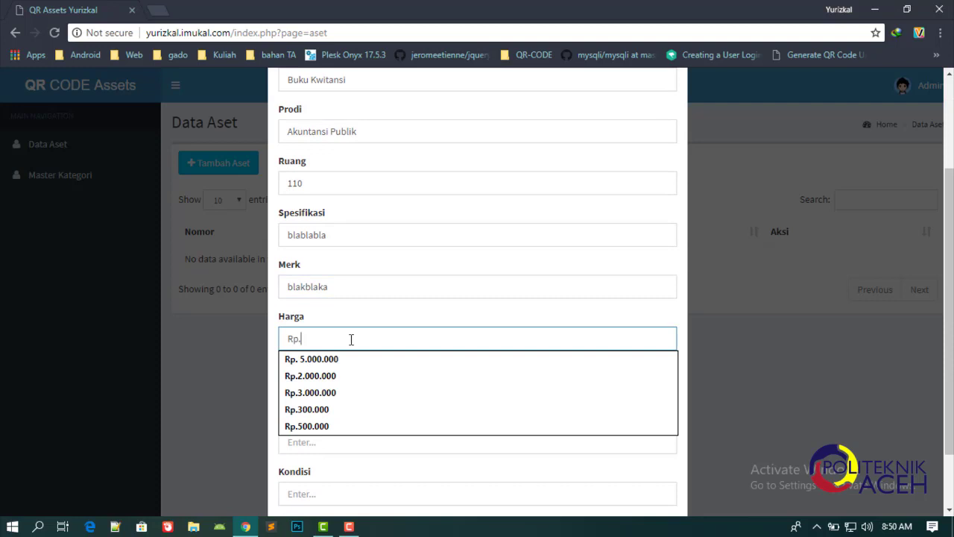
type("50")
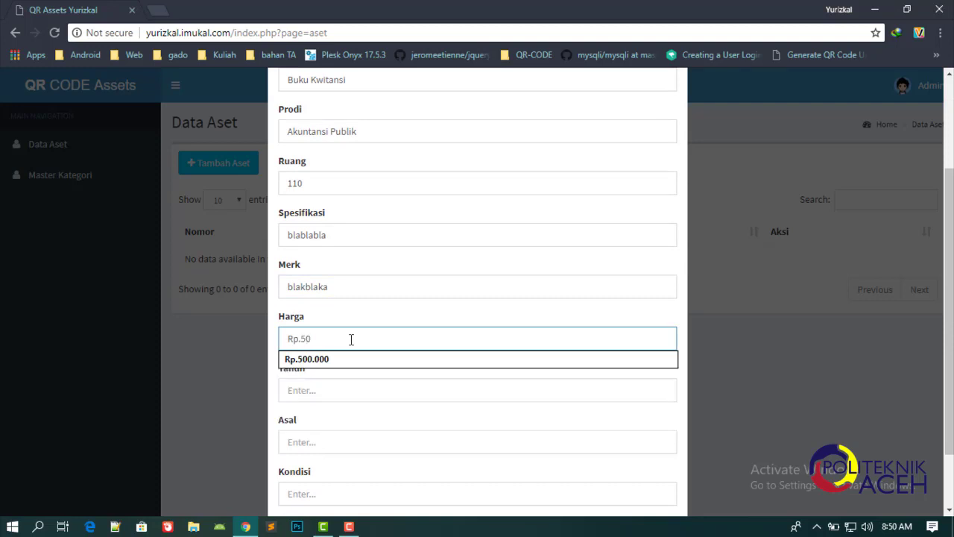
type(".000")
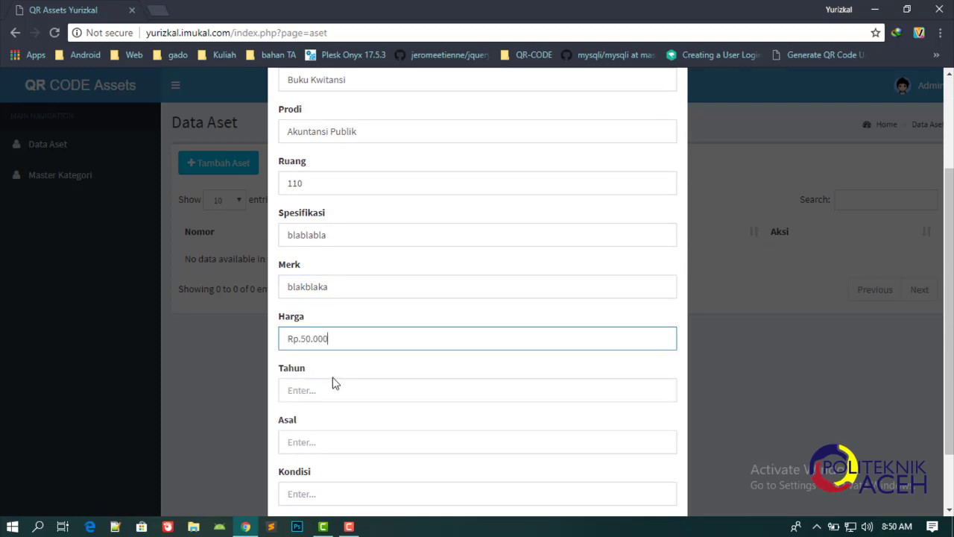
left_click(331, 390)
type("2018")
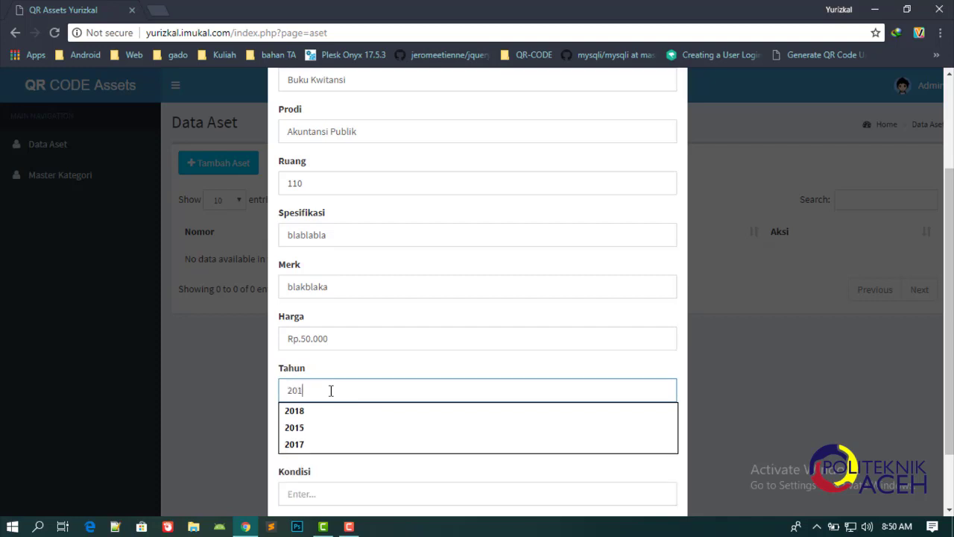
left_click(317, 440)
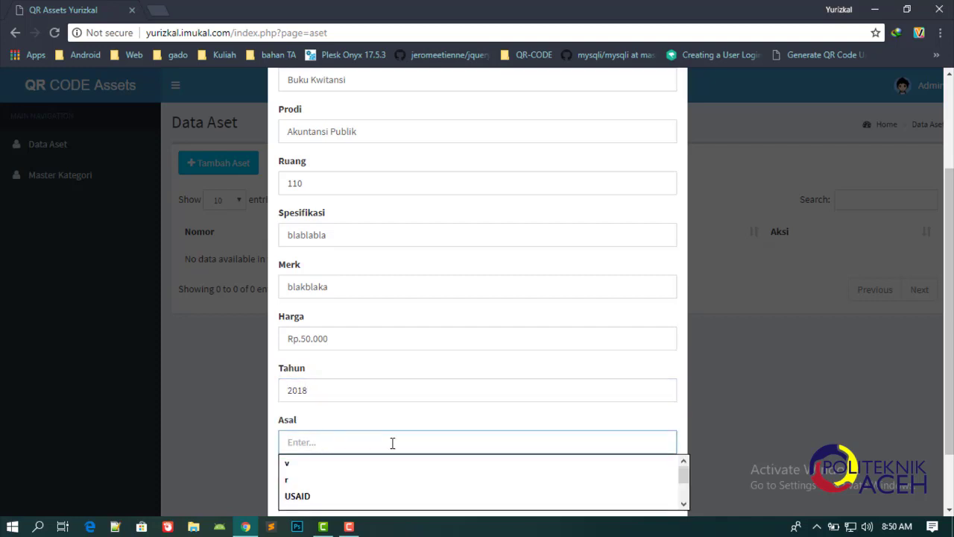
type("DIKTI")
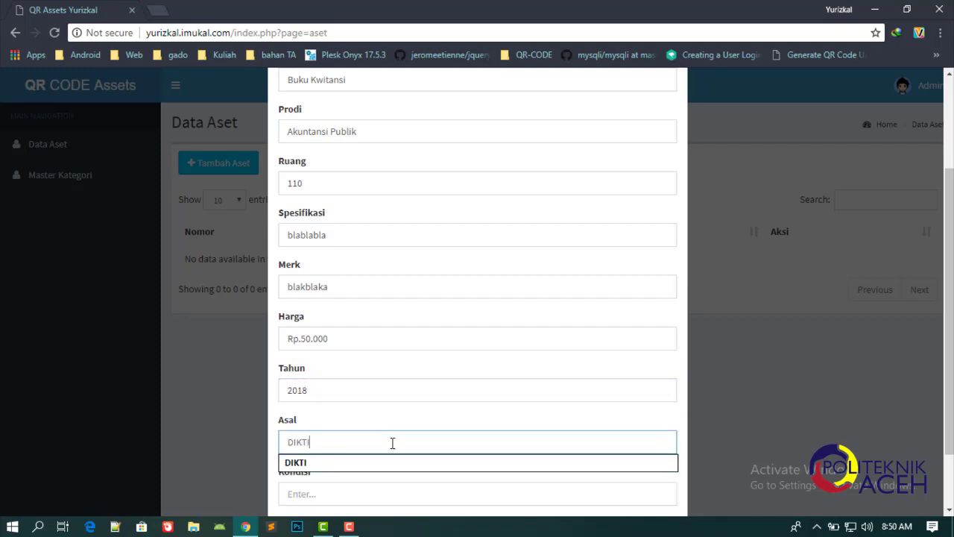
Set the asset's condition to Baik from the suggestions.
left_click(350, 495)
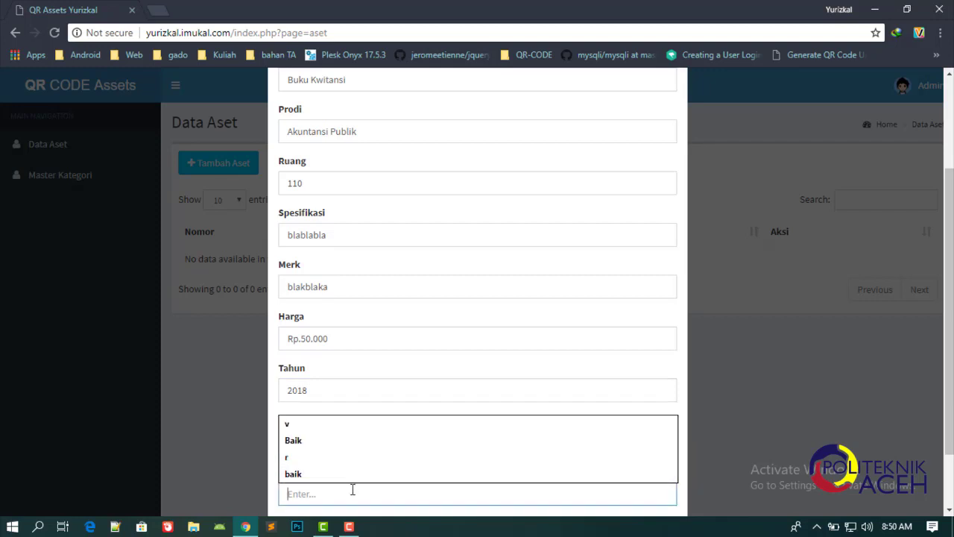
scroll(744, 391, "down", 1)
scroll(745, 396, "up", 1)
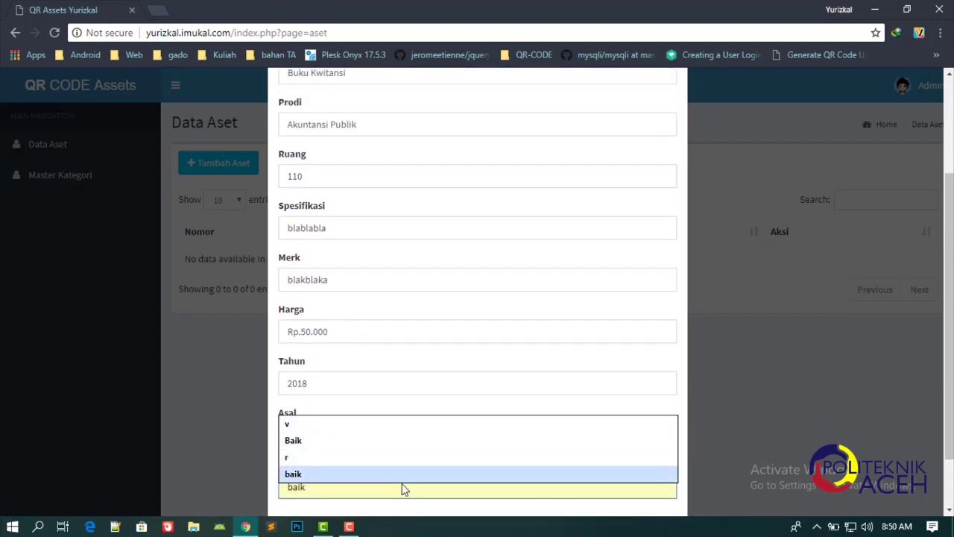
scroll(609, 369, "down", 1)
type("ba")
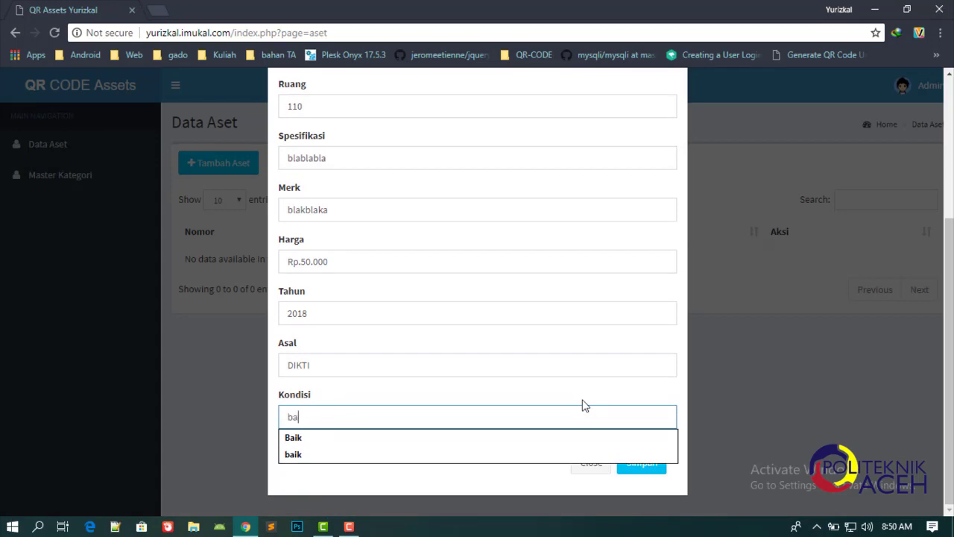
key("BackSpace")
key("BackSpace")
type("baik")
left_click(567, 438)
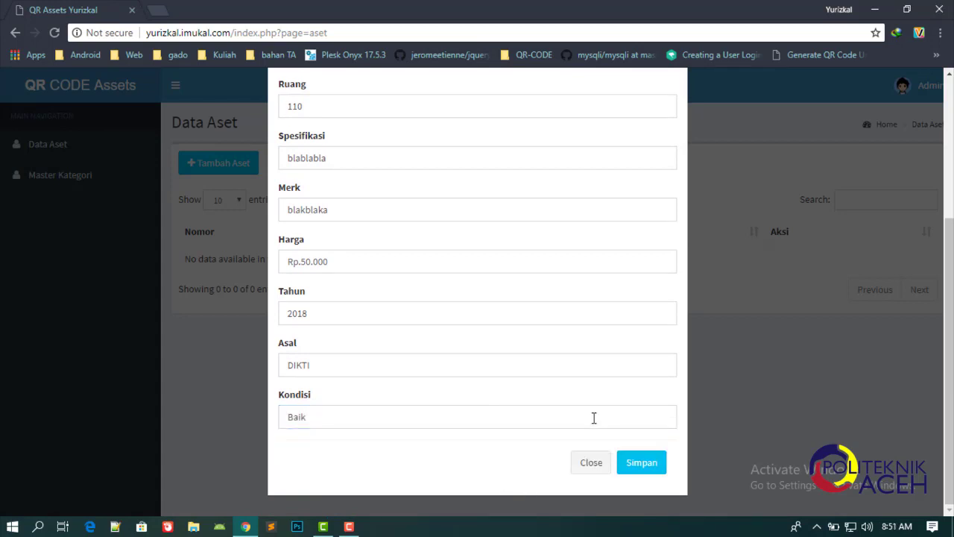
Save the asset and highlight its code 10.15.1 and name Buku Kwitansi in Data Aset.
left_click(634, 464)
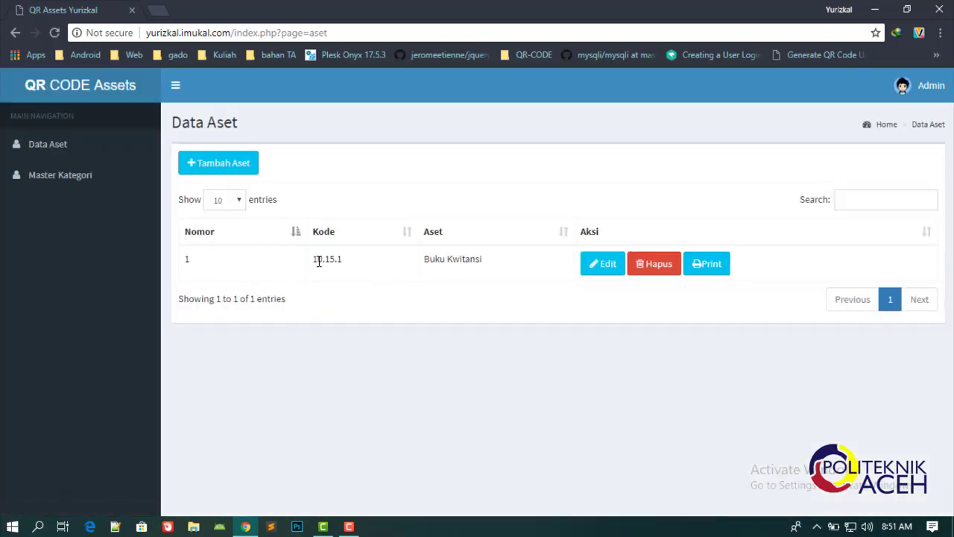
left_click_drag(314, 259, 368, 265)
left_click_drag(424, 258, 514, 258)
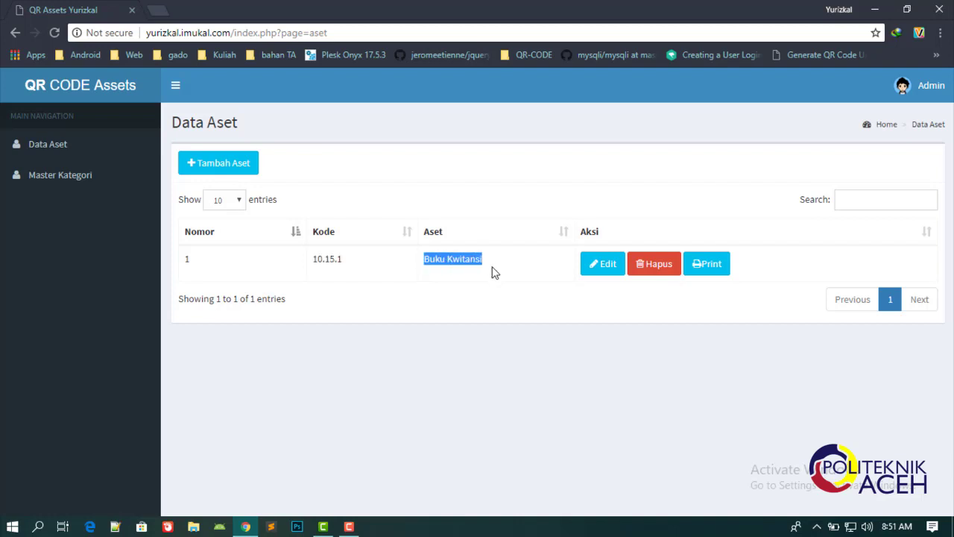
left_click(325, 258)
left_click_drag(325, 258, 313, 262)
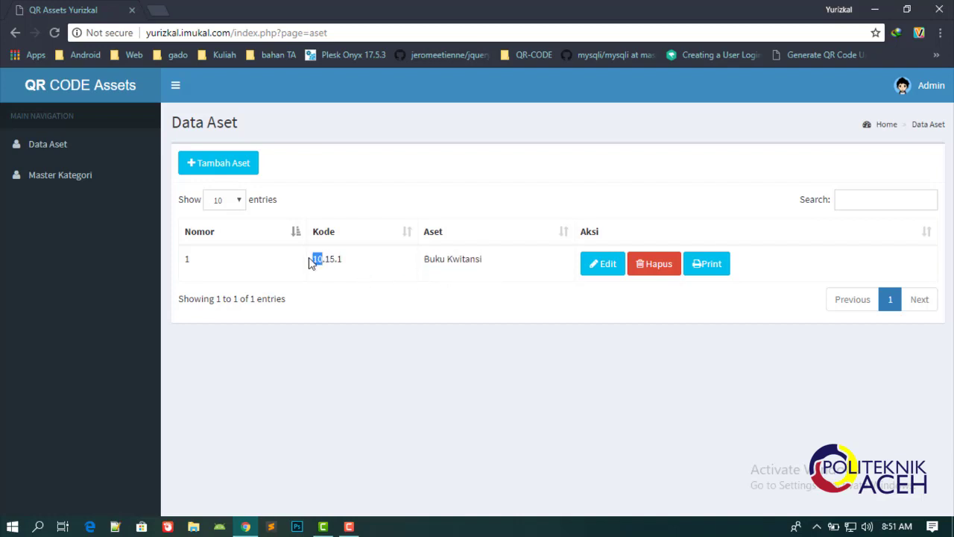
left_click(332, 258)
left_click_drag(322, 259, 313, 259)
Select parts of code 10.15.1 and the name again, then begin adding another asset.
double_click(331, 258)
left_click_drag(343, 259, 337, 260)
left_click_drag(426, 259, 485, 263)
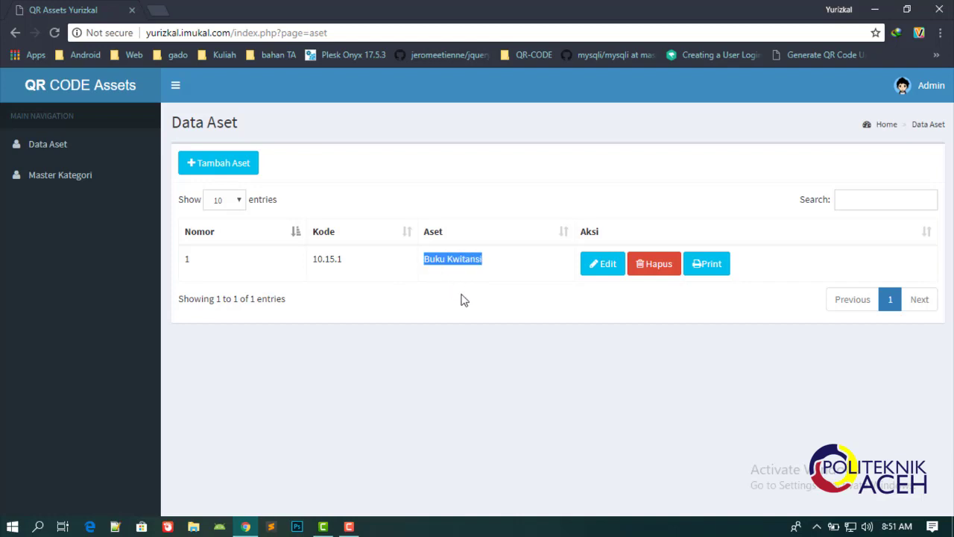
left_click(491, 297)
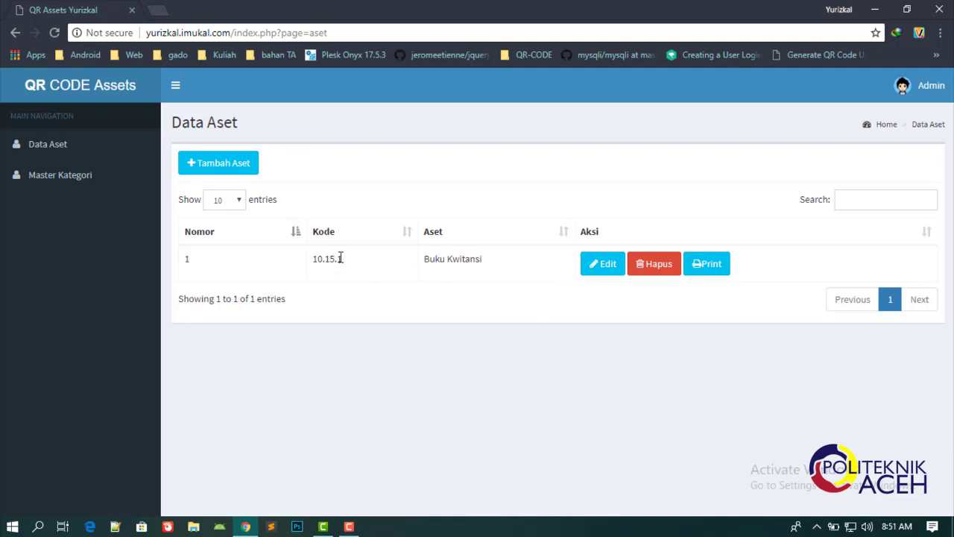
left_click_drag(337, 259, 344, 259)
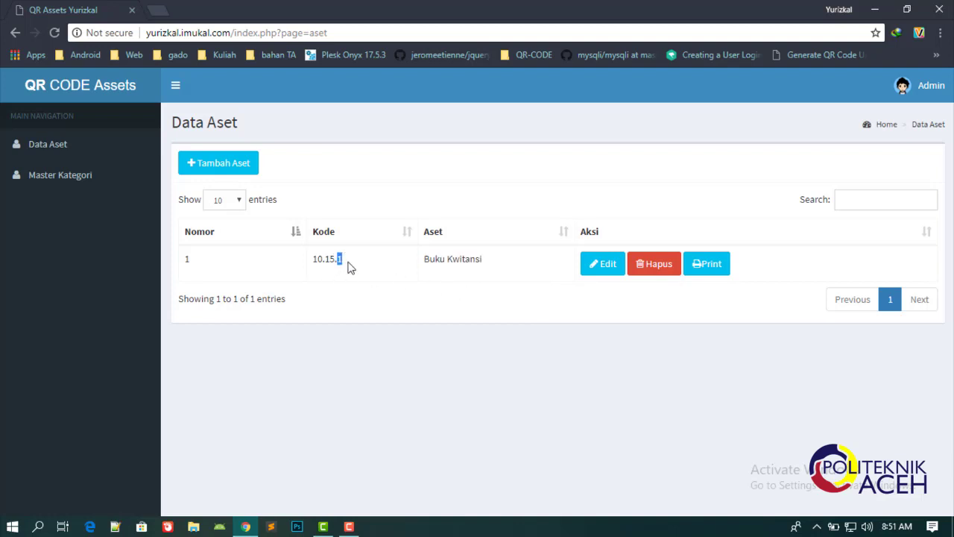
left_click(214, 166)
Put the second asset in category Buku and name it 'Buku Kwitansi'.
left_click(345, 171)
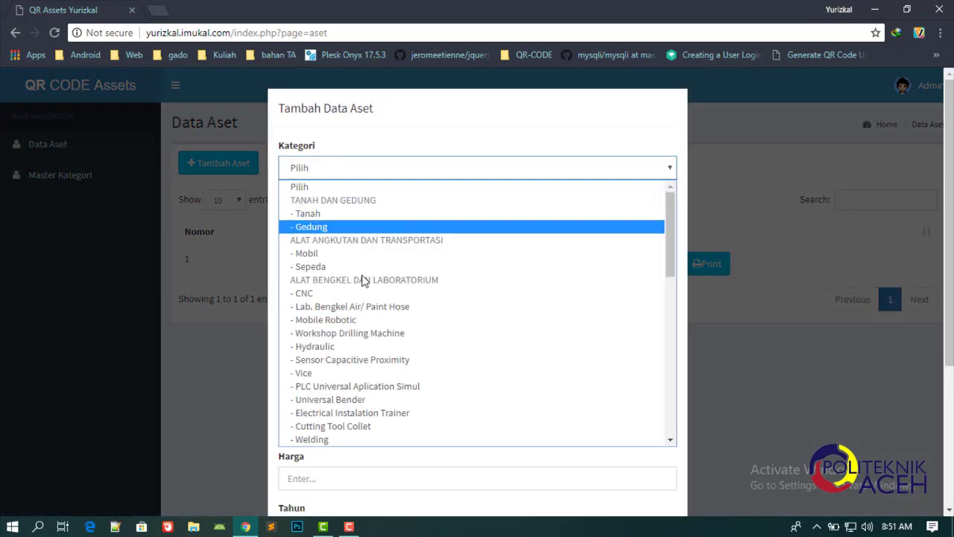
scroll(366, 298, "down", 6)
left_click(346, 439)
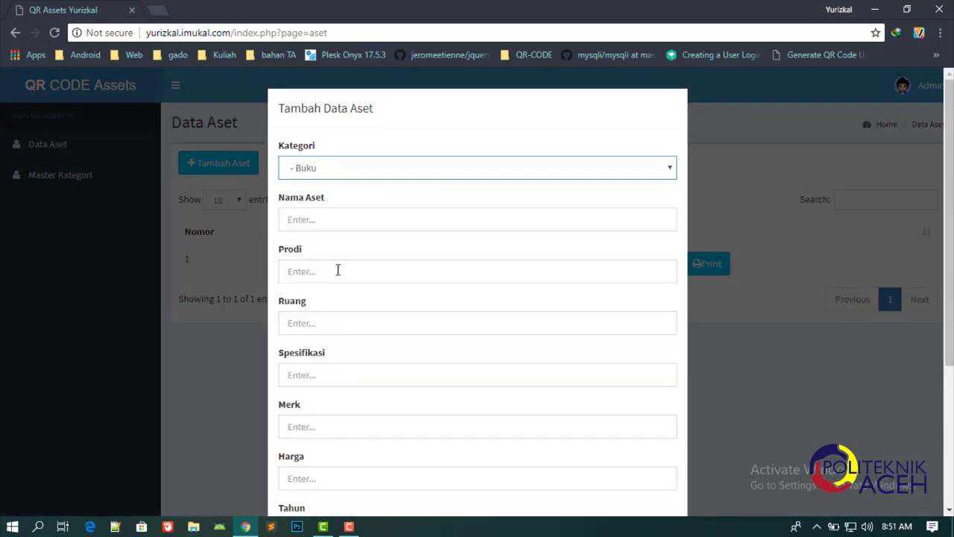
left_click(330, 221)
type("Buku Kwi")
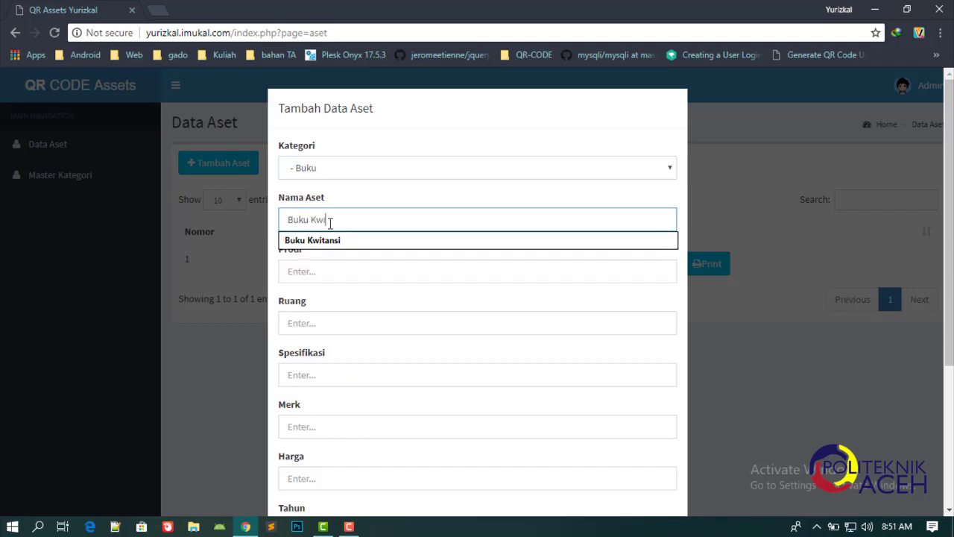
type("tansi")
Fill programme Teknik Informatika, room 310, specification 'blablbla' and brand 'blablabal'.
left_click(335, 277)
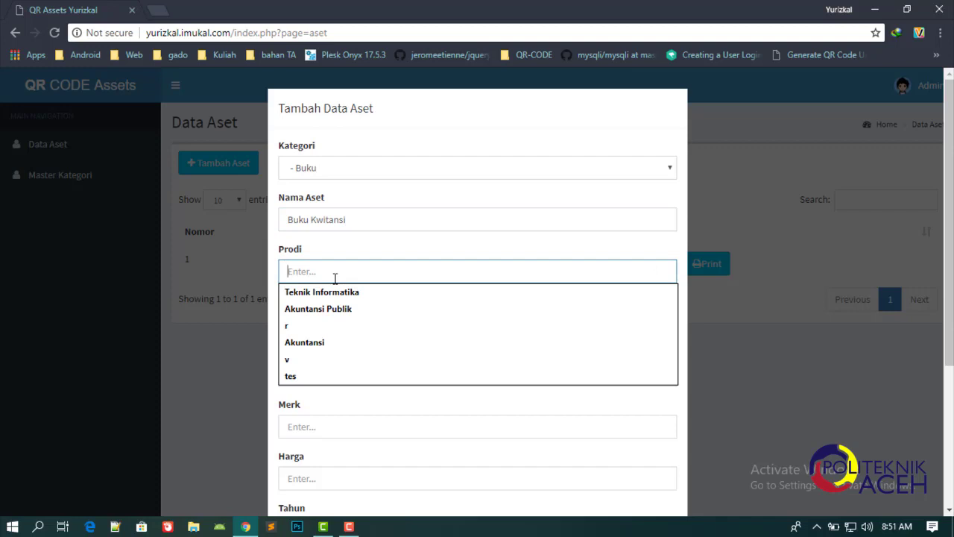
type("Teknik I")
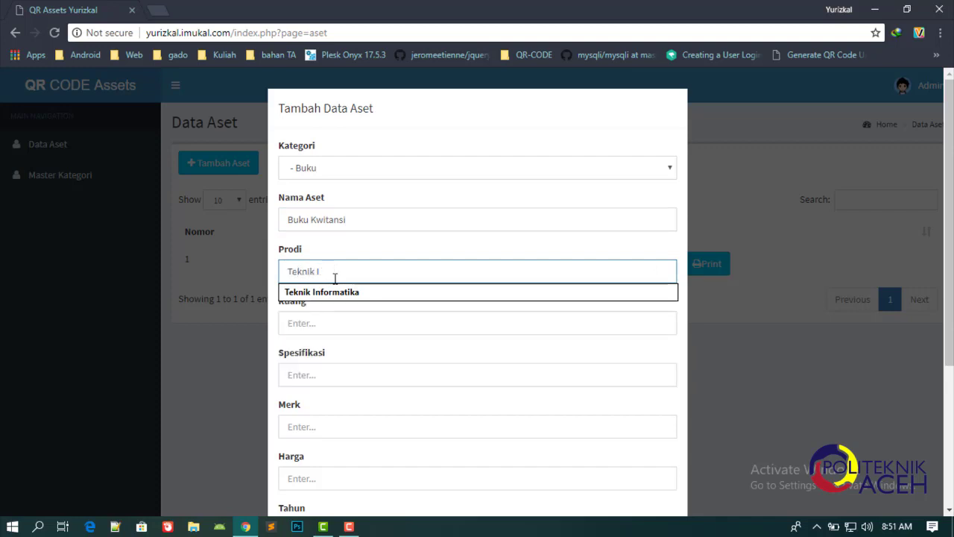
type("Nnfotma")
key("BackSpace")
key("BackSpace")
key("BackSpace")
type("rmatika")
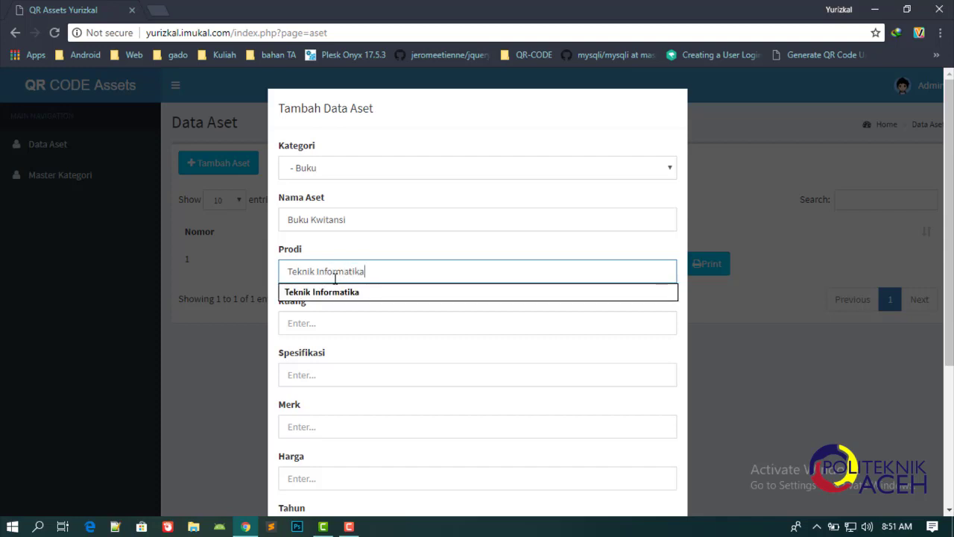
left_click(333, 319)
type("3")
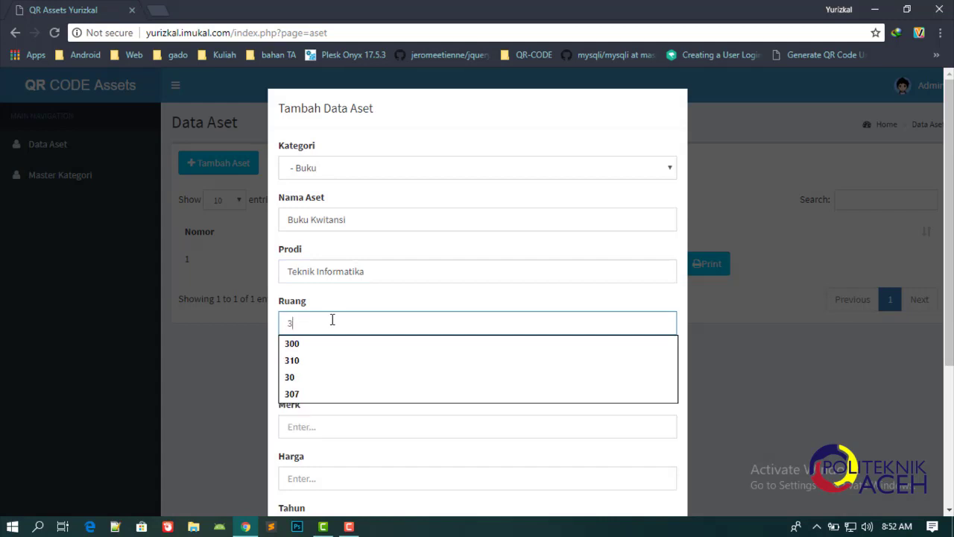
type("10")
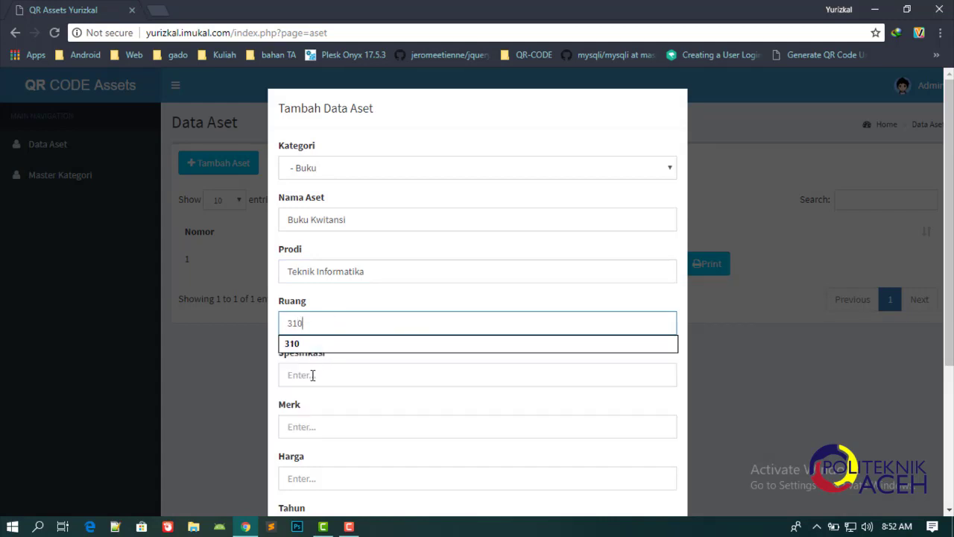
left_click(313, 375)
type("blab")
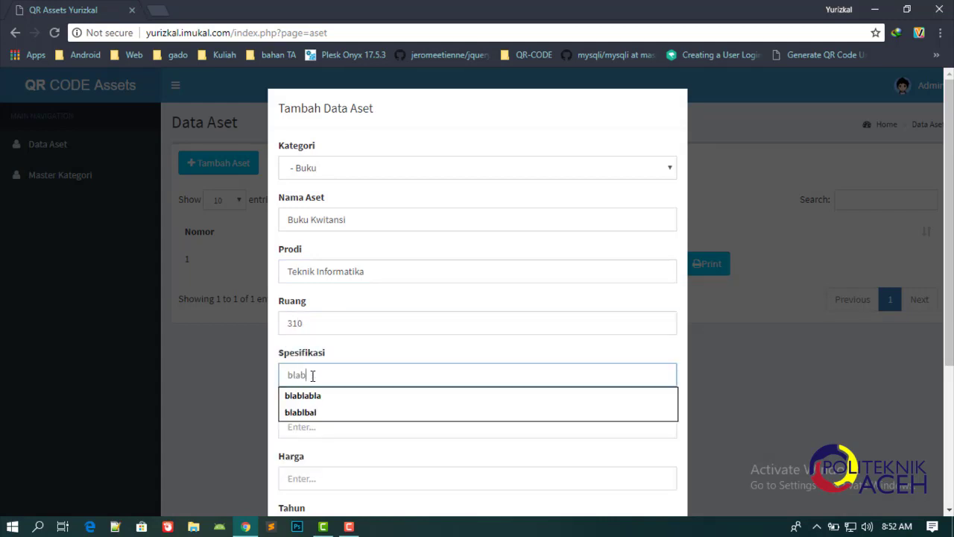
type("lbla")
left_click(321, 426)
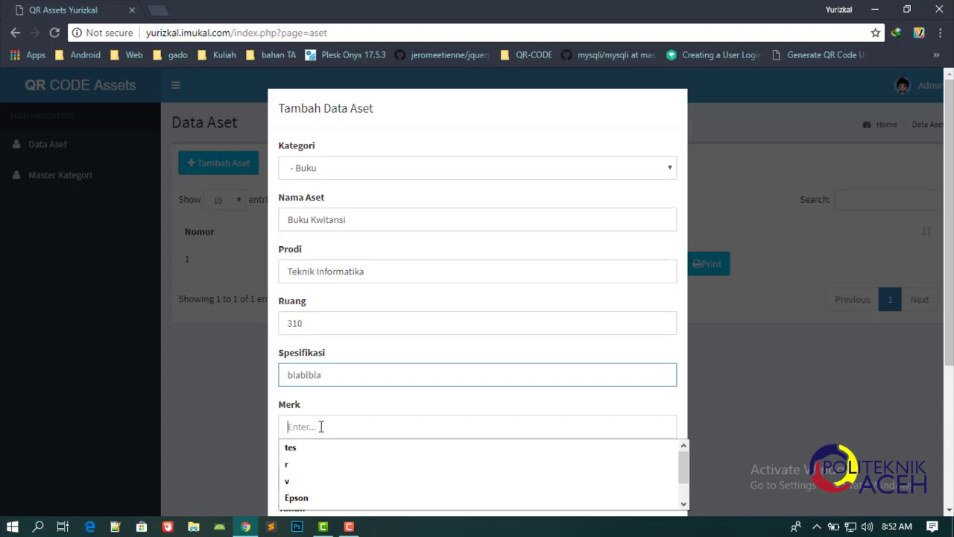
type("blablabal")
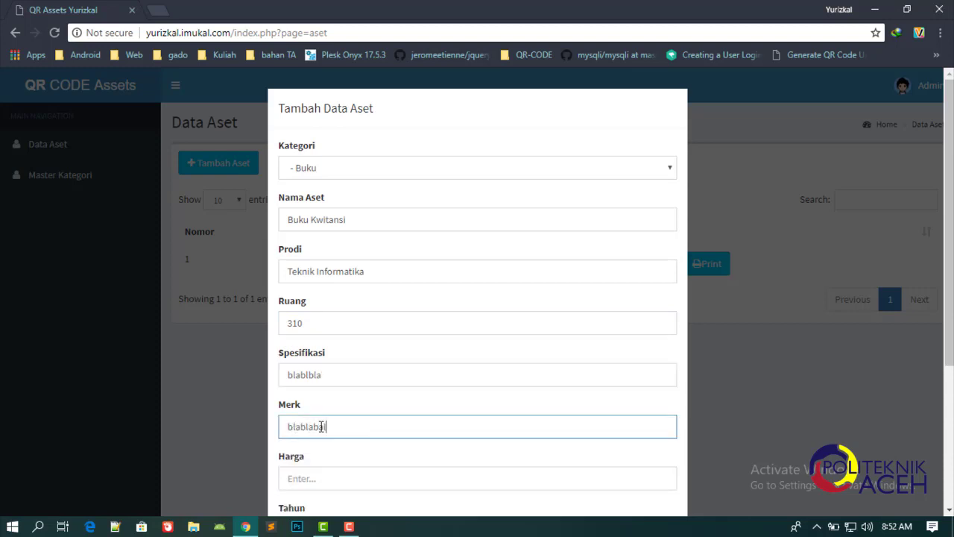
Enter price Rp.100.00, year 2018 and origin USAID.
scroll(360, 472, "down", 2)
left_click(324, 340)
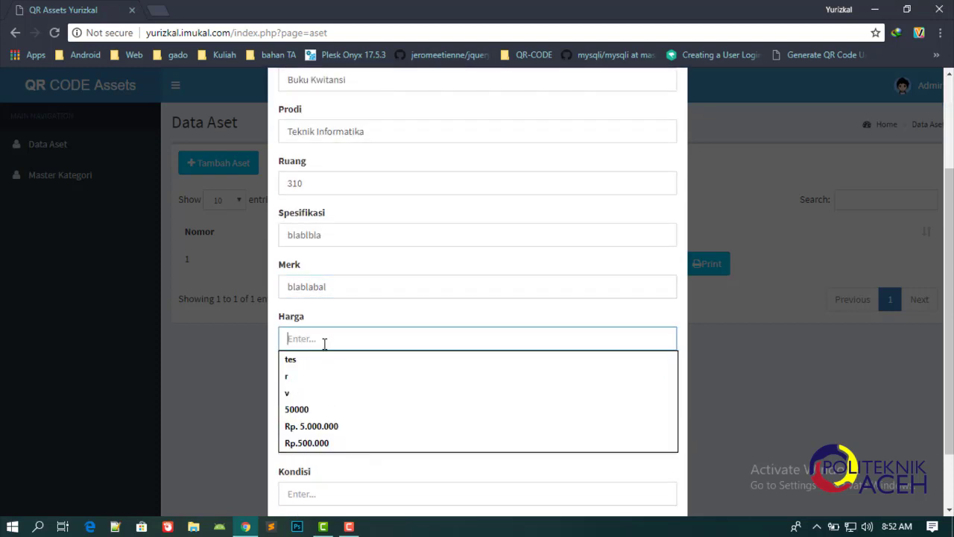
type("Rp.")
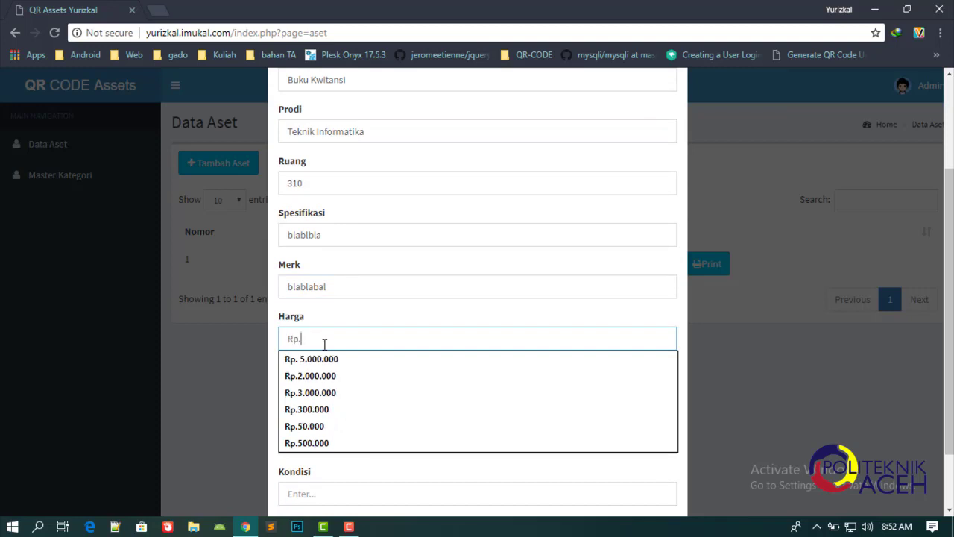
type("10")
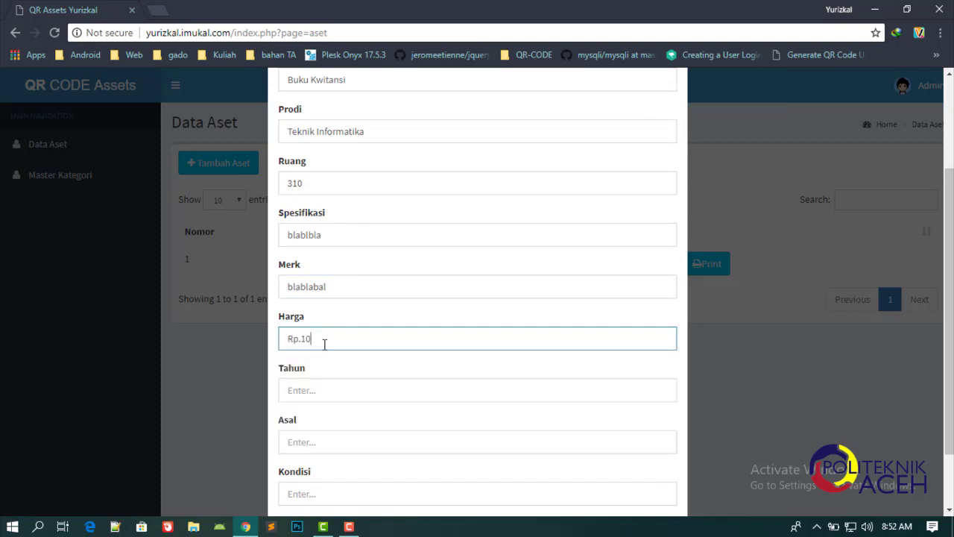
type("0.000")
left_click(310, 391)
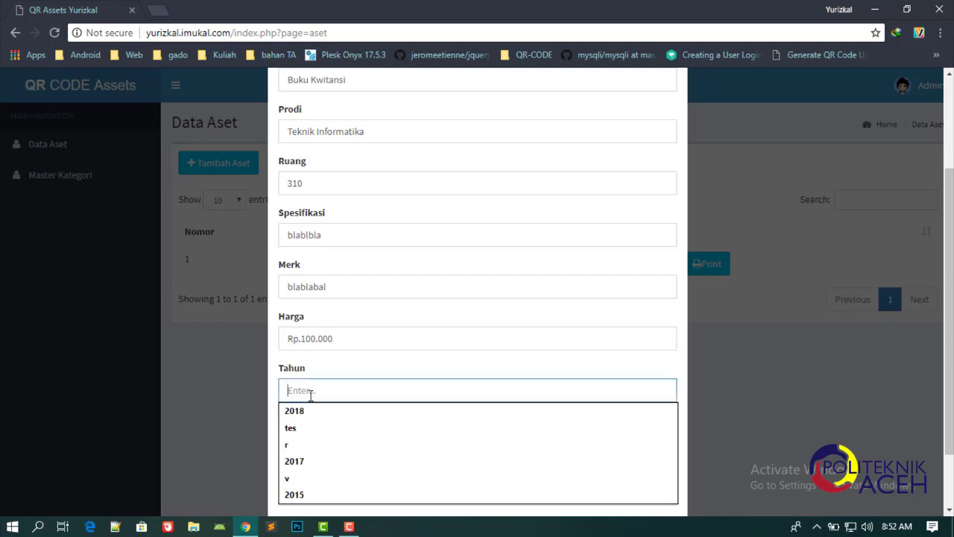
type("2018")
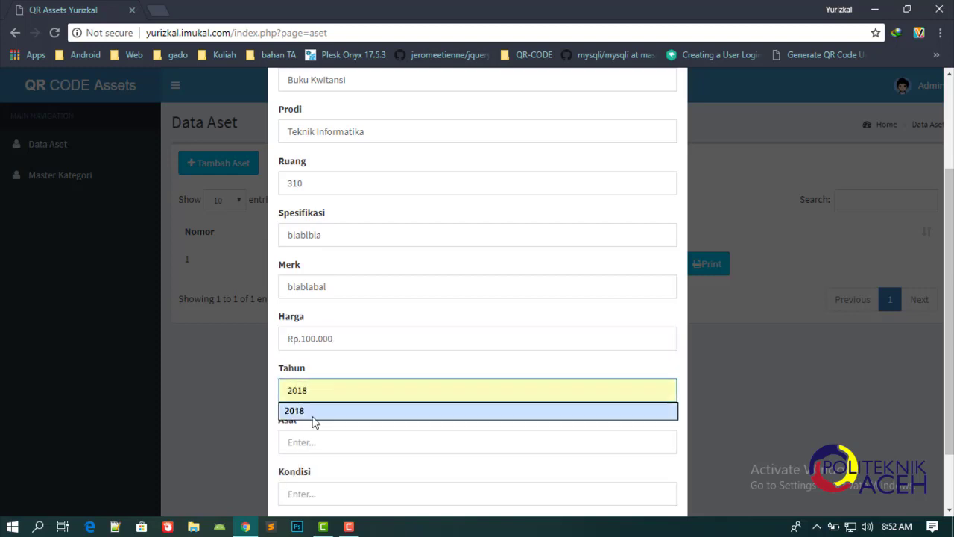
left_click(313, 417)
left_click(308, 441)
type("USAID")
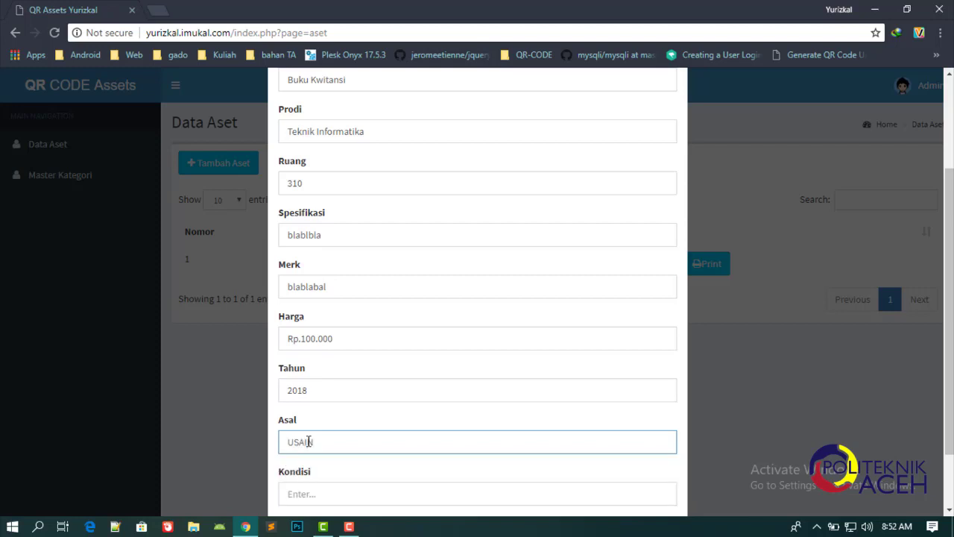
key("BackSpace")
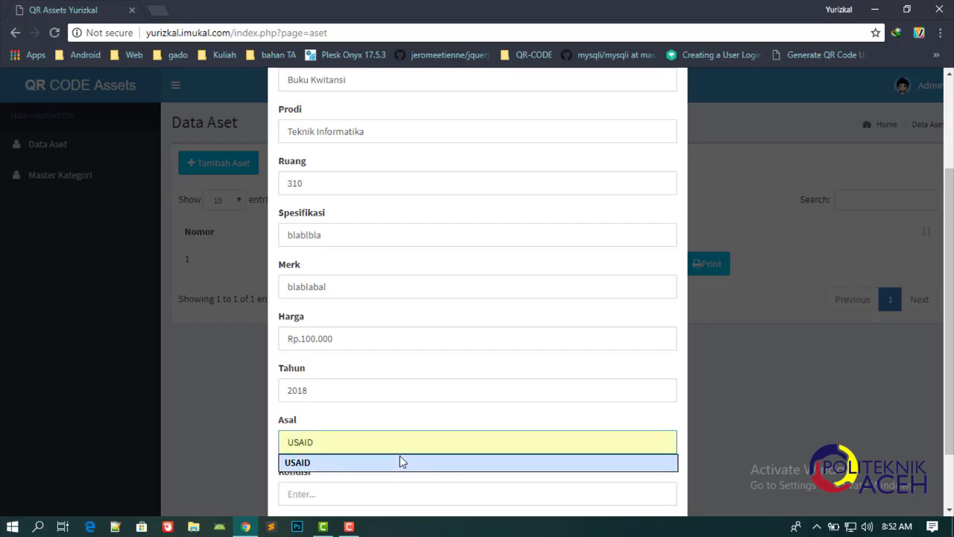
left_click(398, 460)
Set condition Baik and save the asset as code 10.15.2.
left_click(347, 500)
type("Baik")
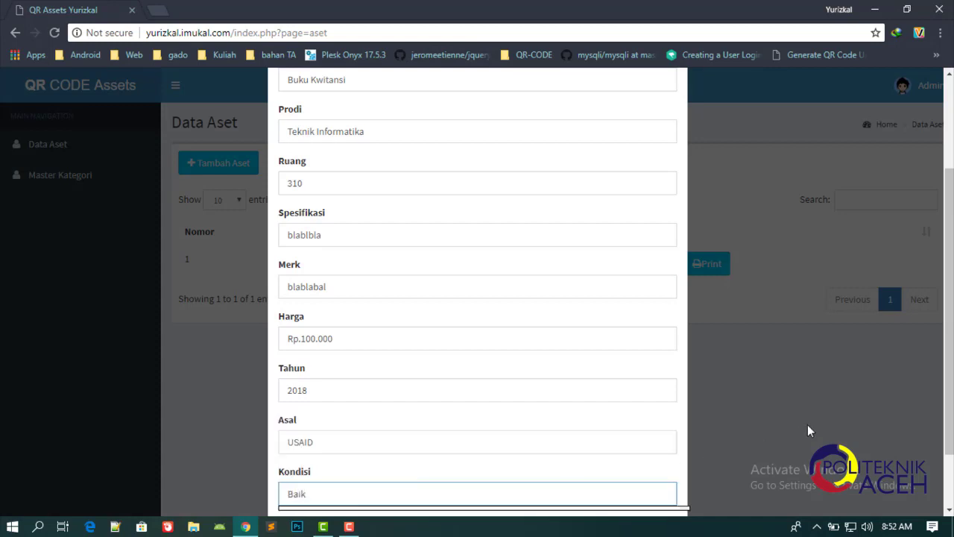
scroll(820, 423, "down", 1)
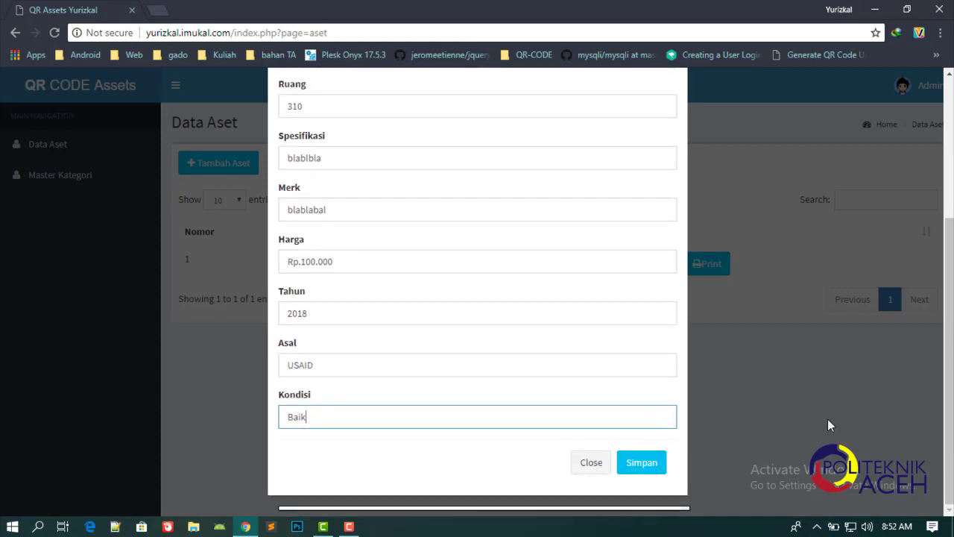
left_click(643, 462)
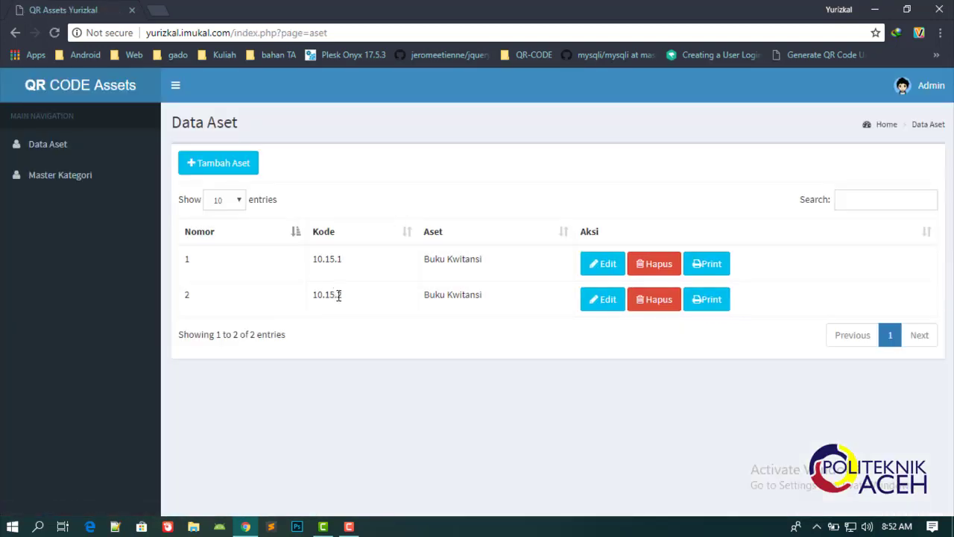
left_click_drag(340, 295, 346, 296)
left_click(647, 345)
Print asset 10.15.1's QR label to a PDF named 'kode aset buku kwitansi'.
middle_click(706, 268)
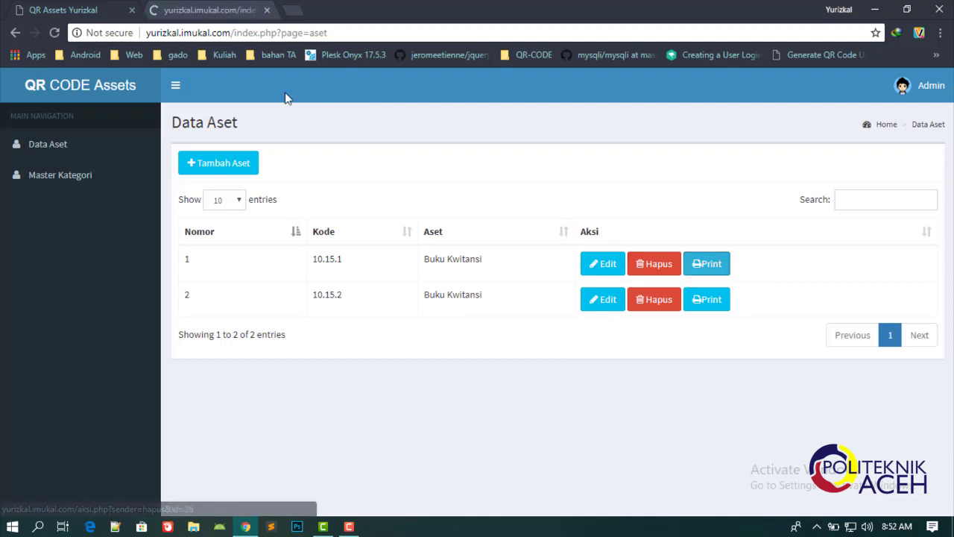
left_click(215, 8)
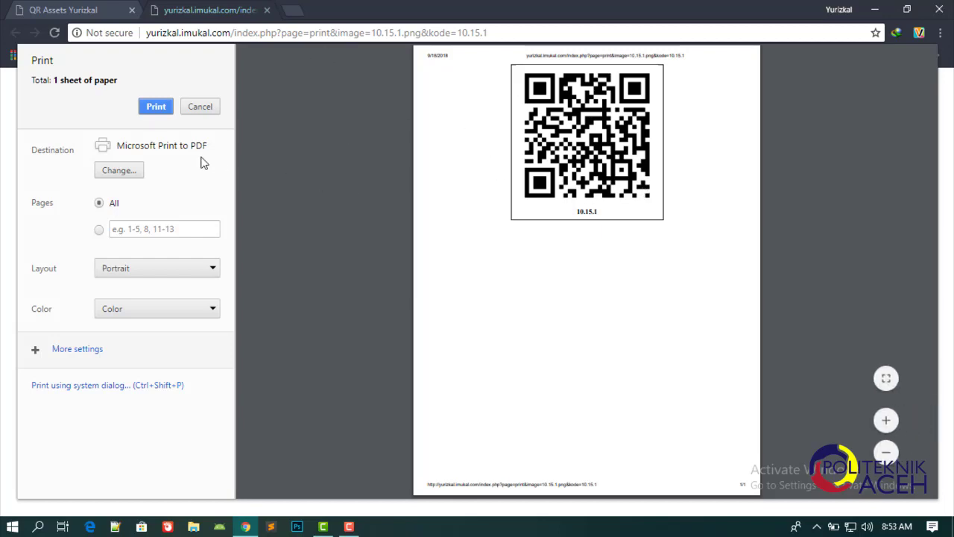
key("Return")
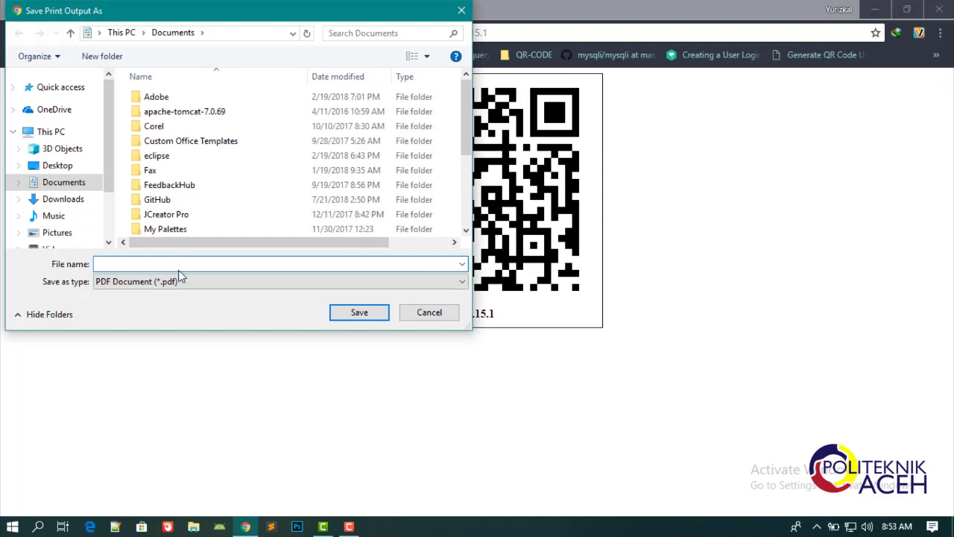
type("kod")
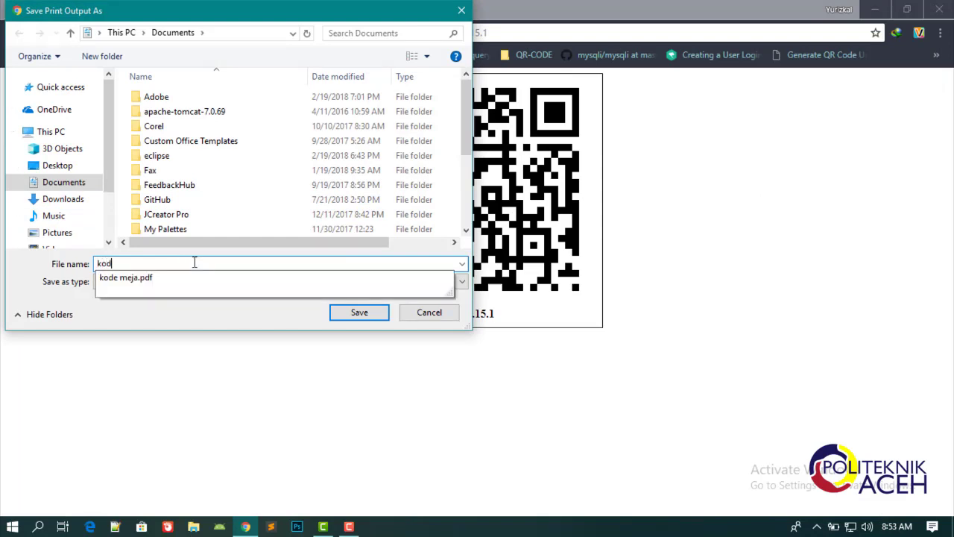
type("e as")
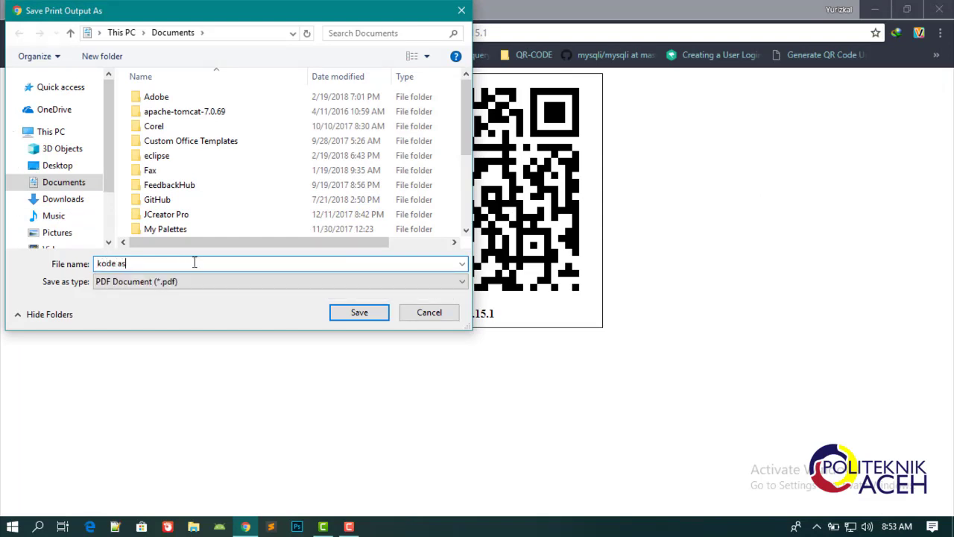
type("et buku kwitansi")
key("Return")
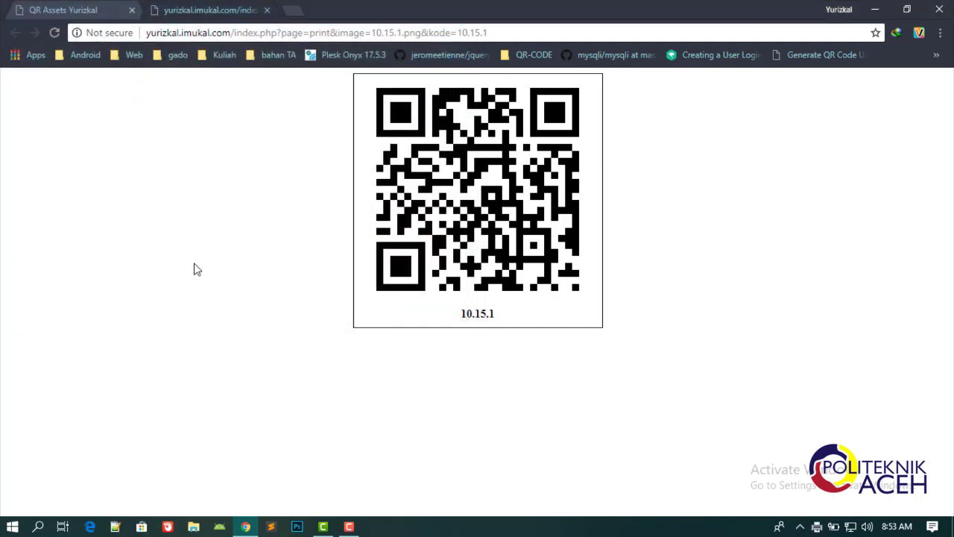
Return to the QR Assets tab, log out as Admin, and stop the screen recorder.
left_click(78, 11)
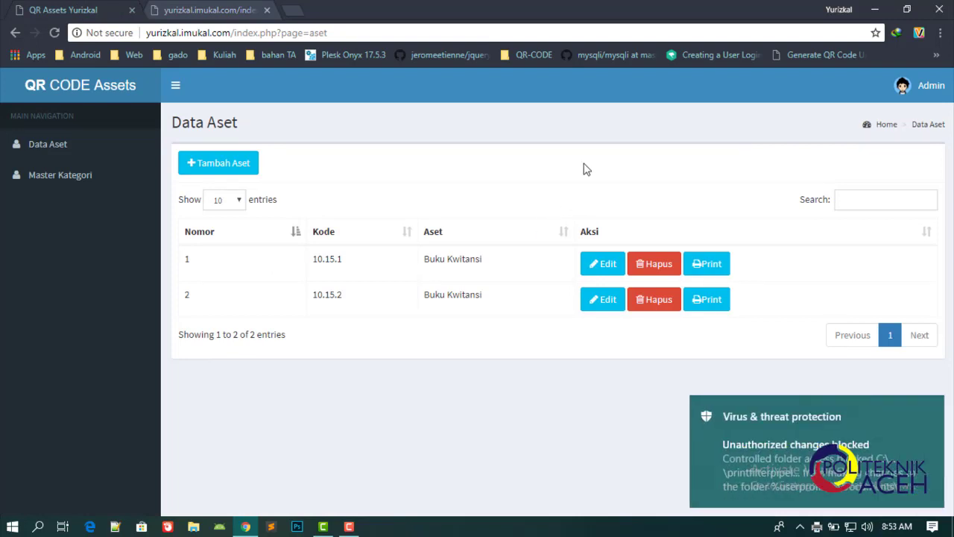
left_click(930, 94)
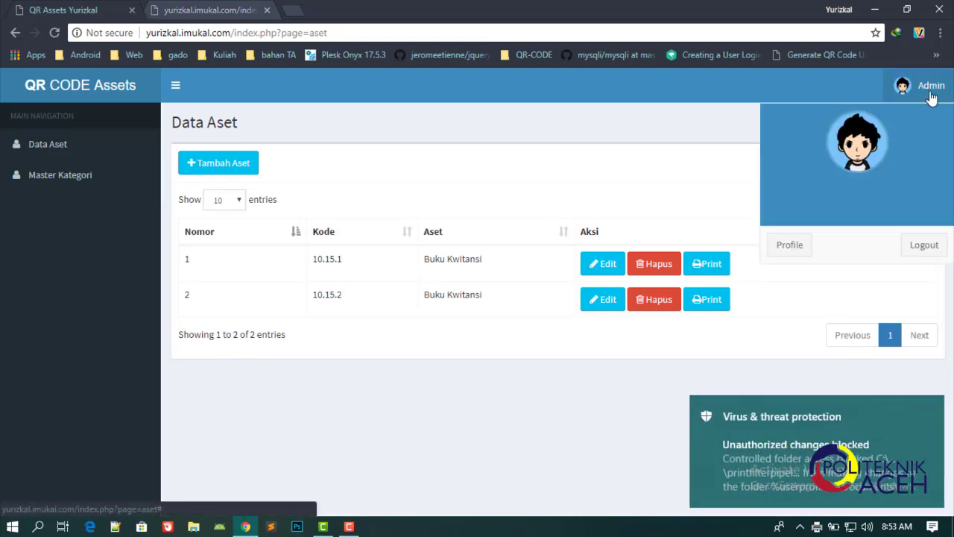
left_click(923, 244)
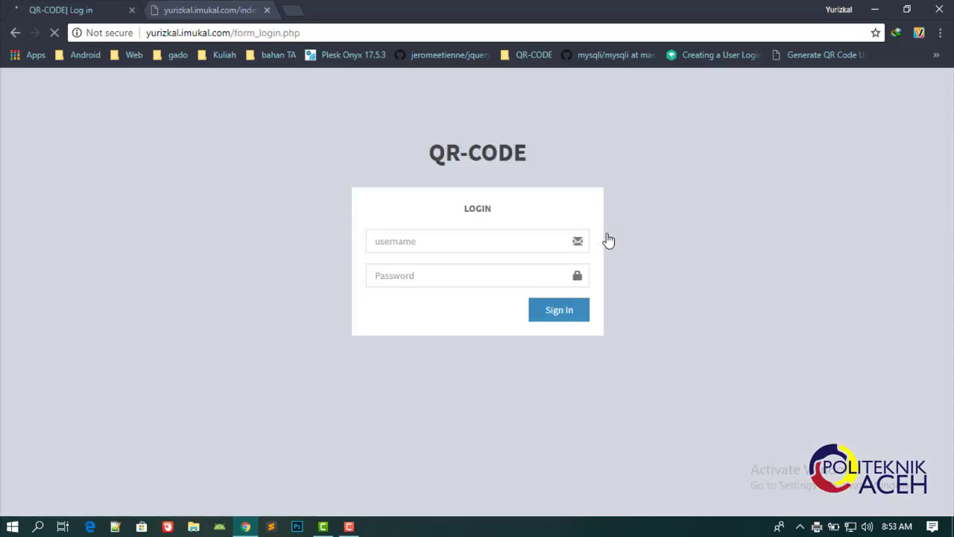
left_click(349, 526)
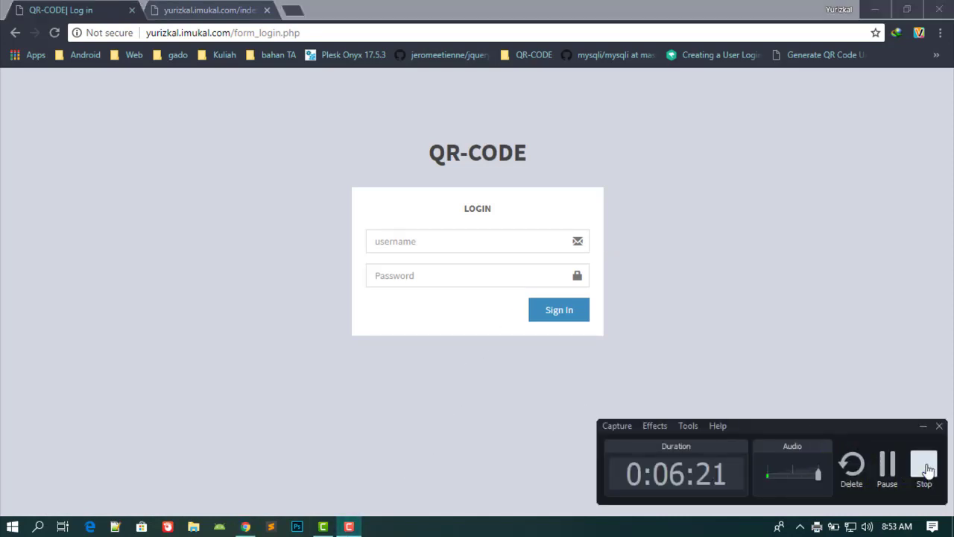
Launch the Qrkopi app on the Android phone to its SCAN QR screen.
left_click(924, 464)
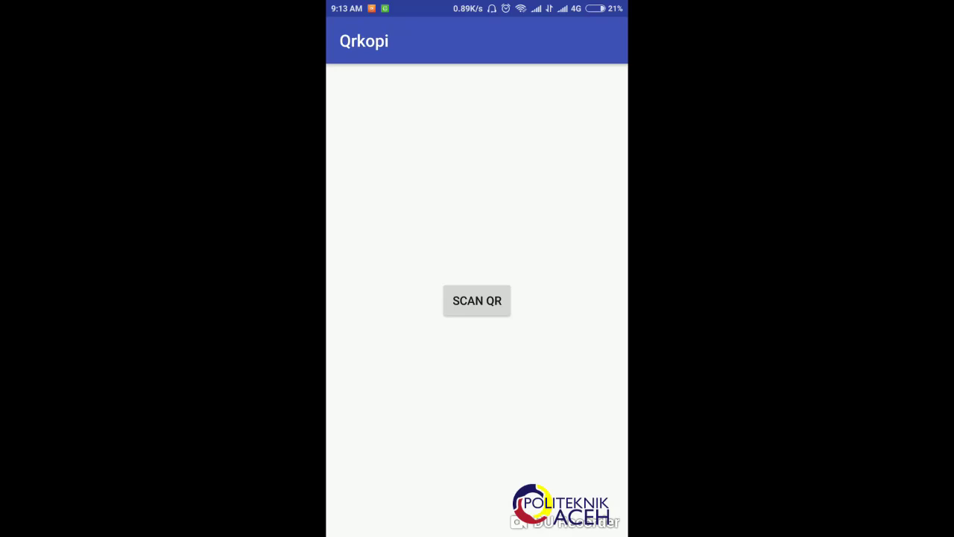
Scan the printed 10.15.1 QR label with the phone camera to bring up the Buku Kwitansi details.
left_click(477, 300)
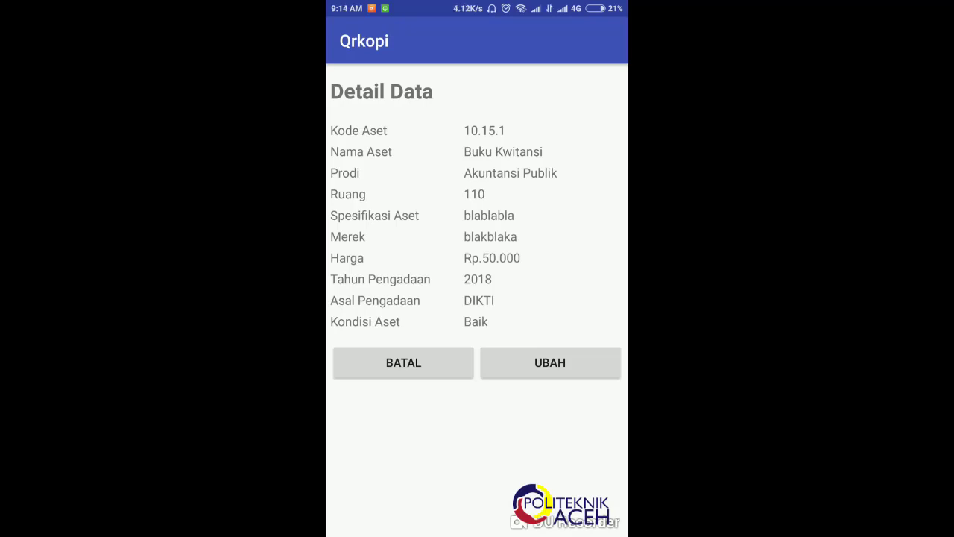
Edit the scanned 10.15.1 record, enter Teknik Mekatronika as its Prodi, and save it.
left_click(550, 362)
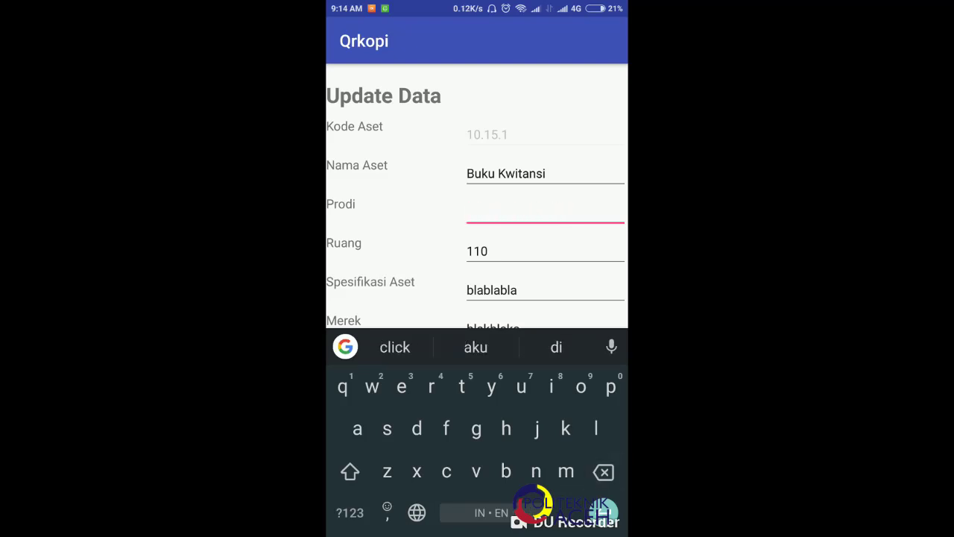
type("Tekn")
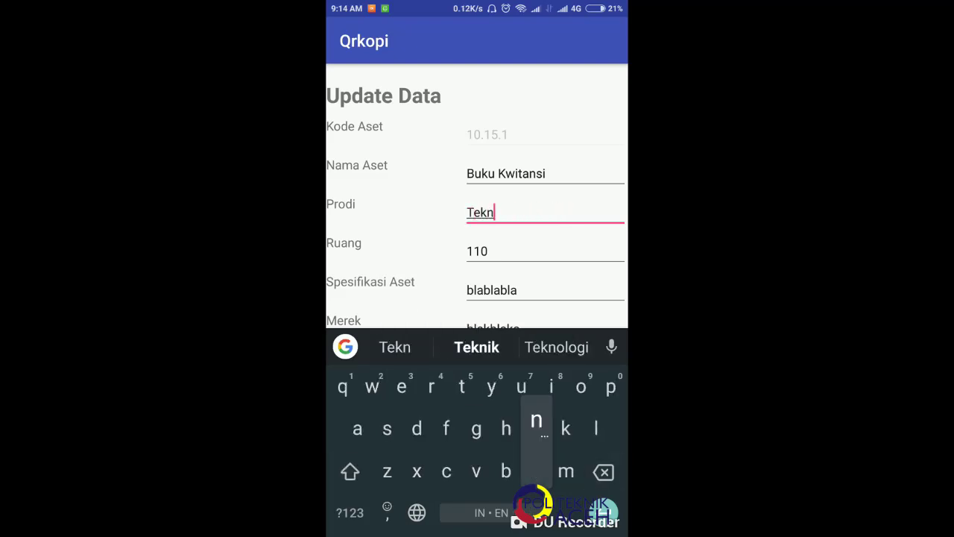
type("ik Mw")
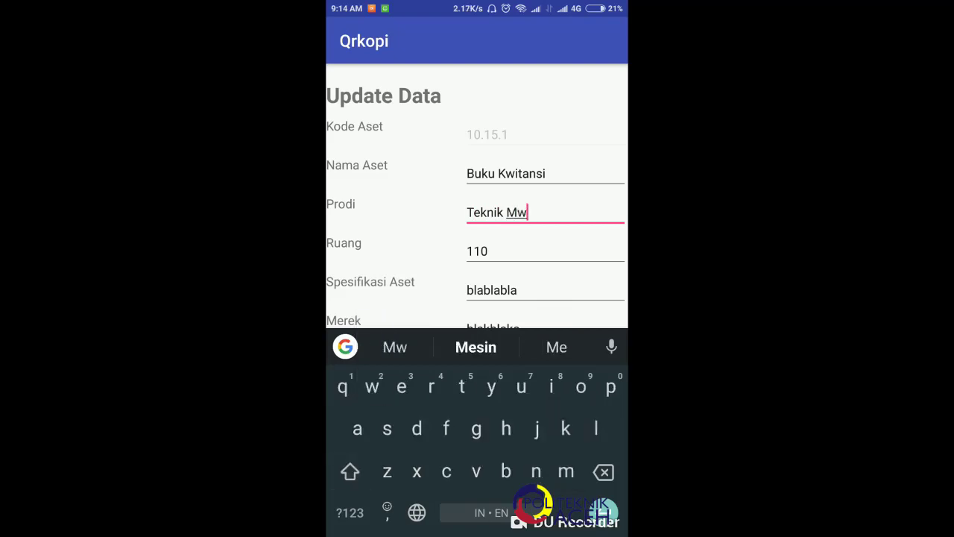
type("kaek")
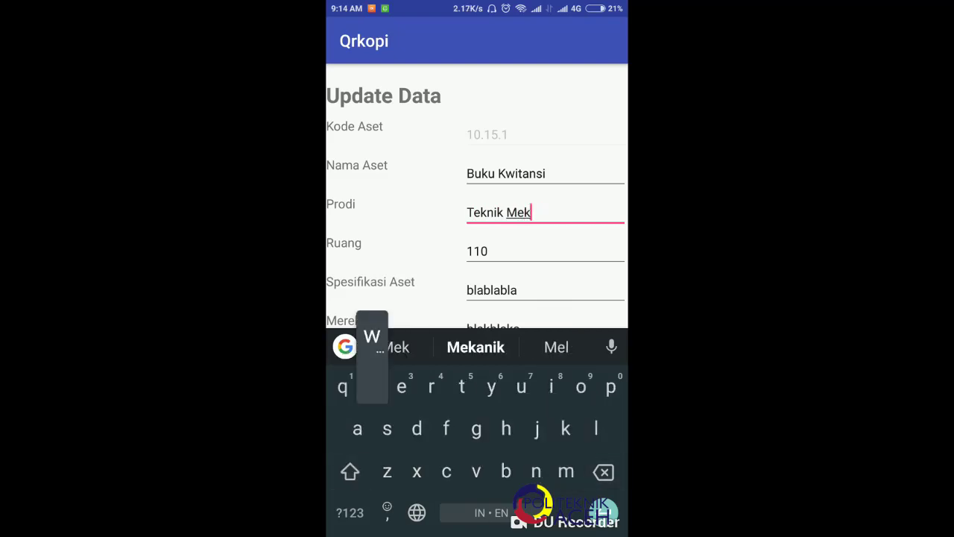
type("wtra")
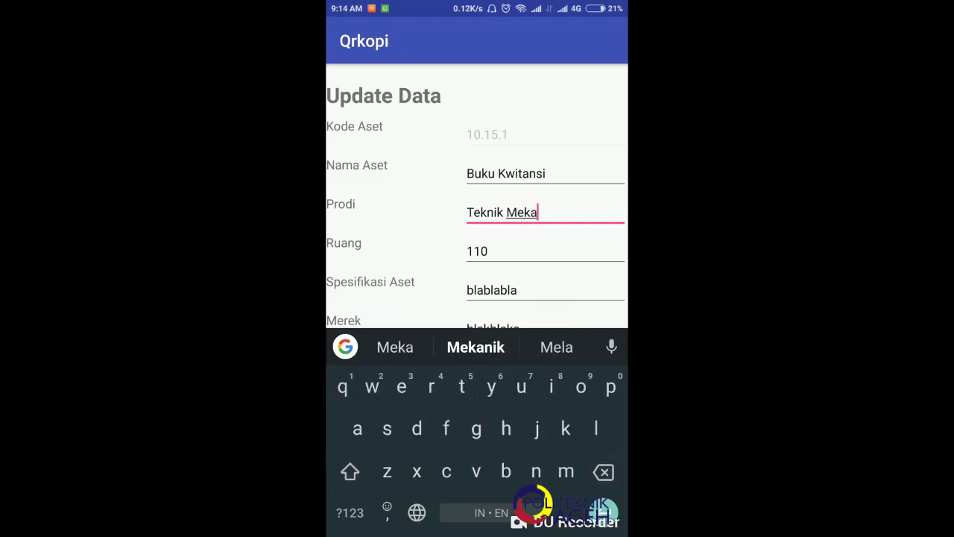
type("tronu")
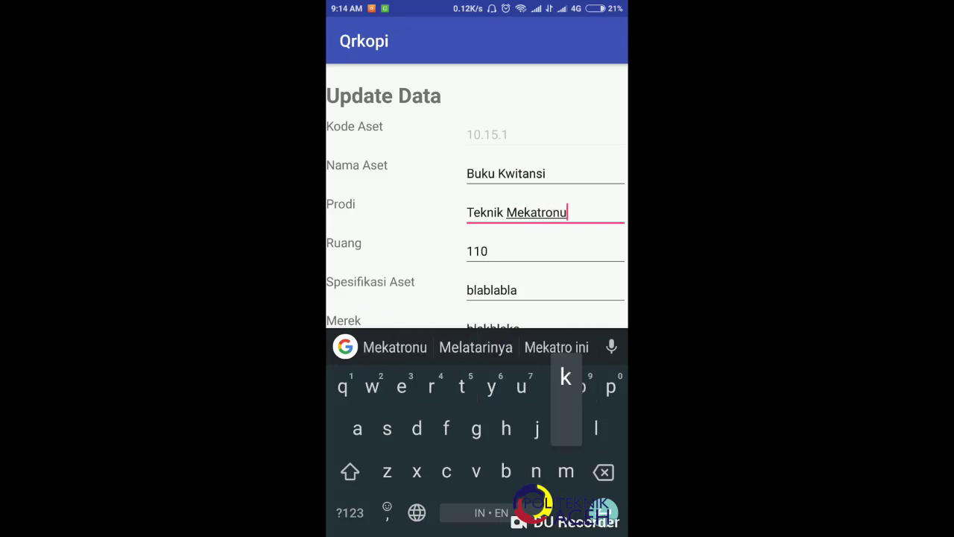
type("kaika")
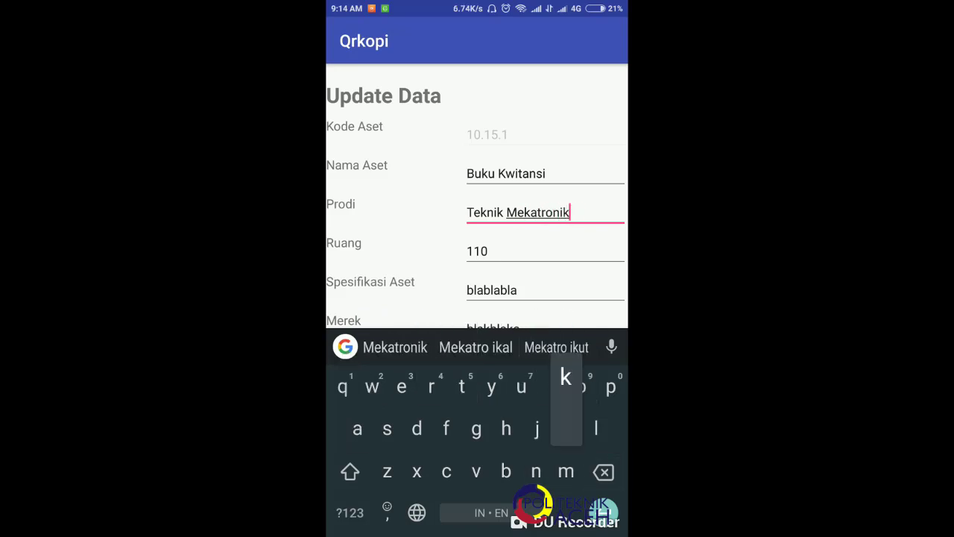
scroll(477, 194, "down", 5)
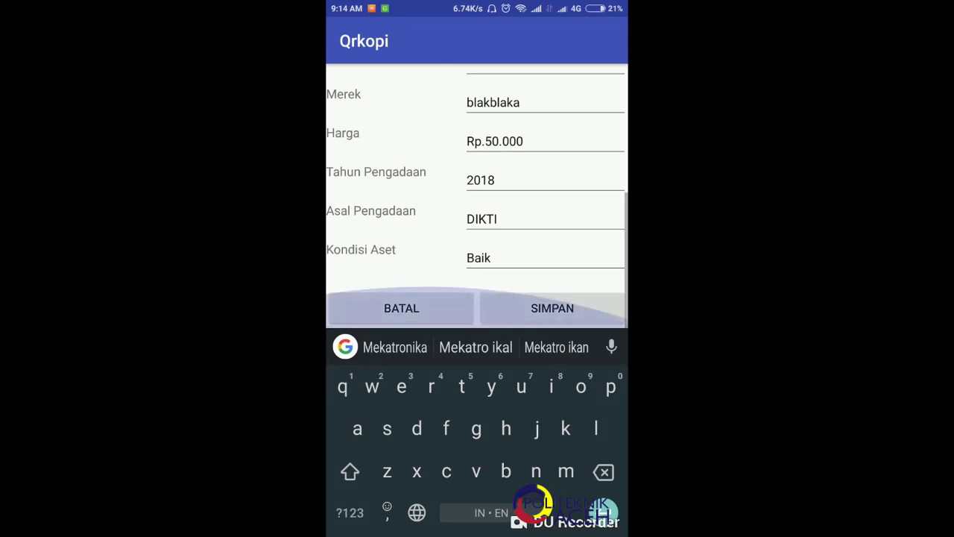
left_click(553, 308)
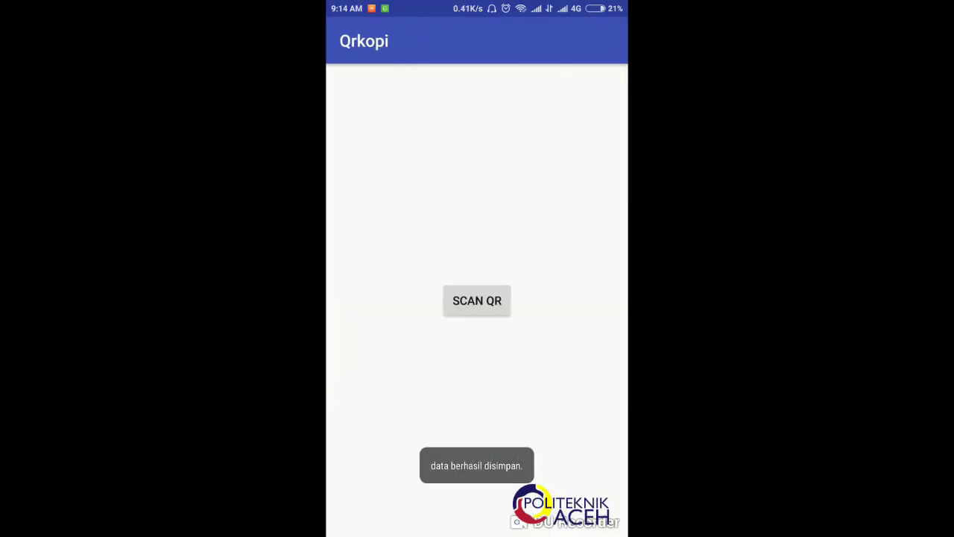